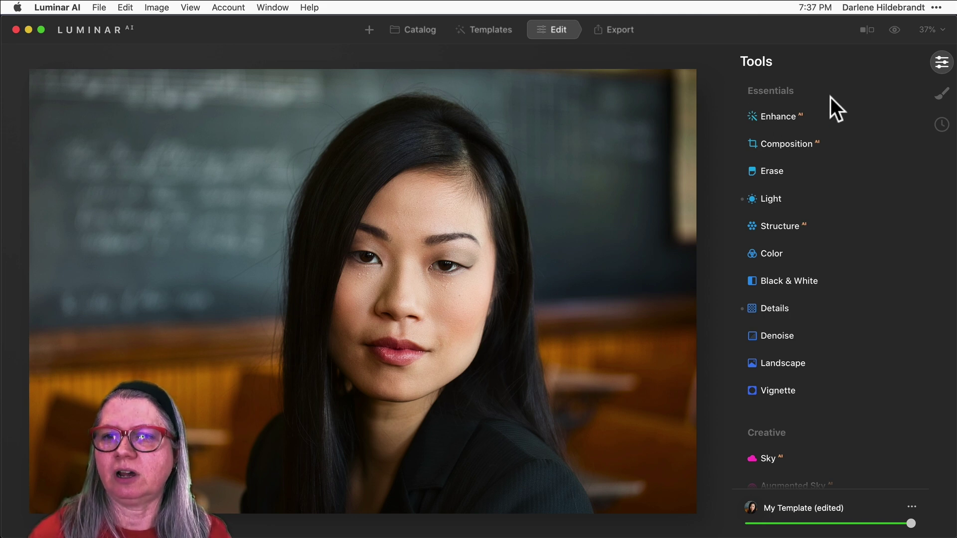
# Open the Portrait Face tool and show its Eyes sliders, with Iris Visibility at 80.
pyautogui.scroll(-7, 830, 97)
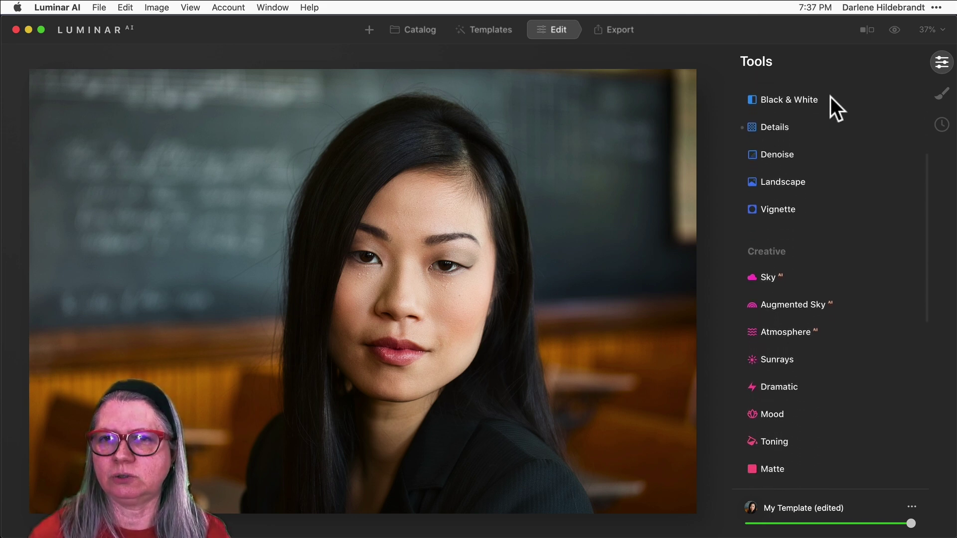
pyautogui.scroll(-8, 830, 97)
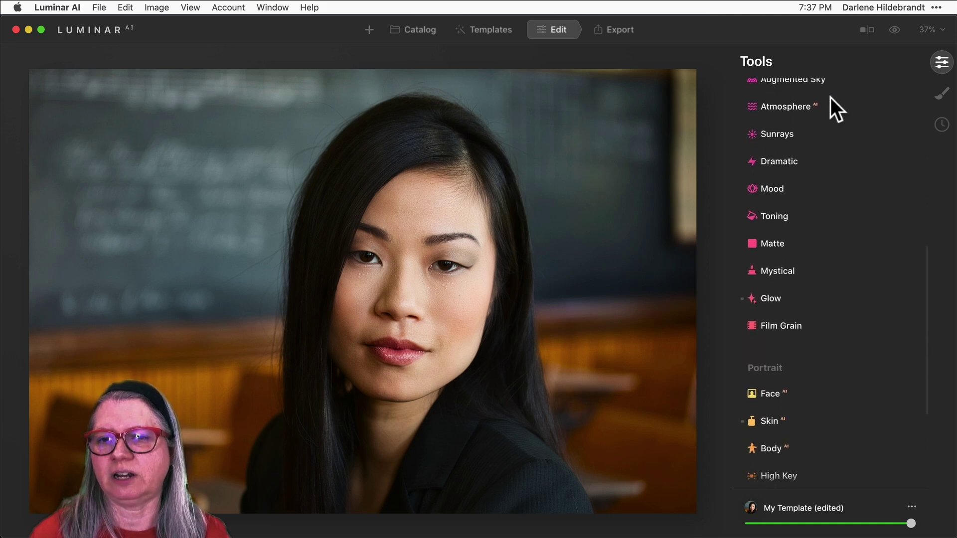
pyautogui.scroll(-5, 830, 97)
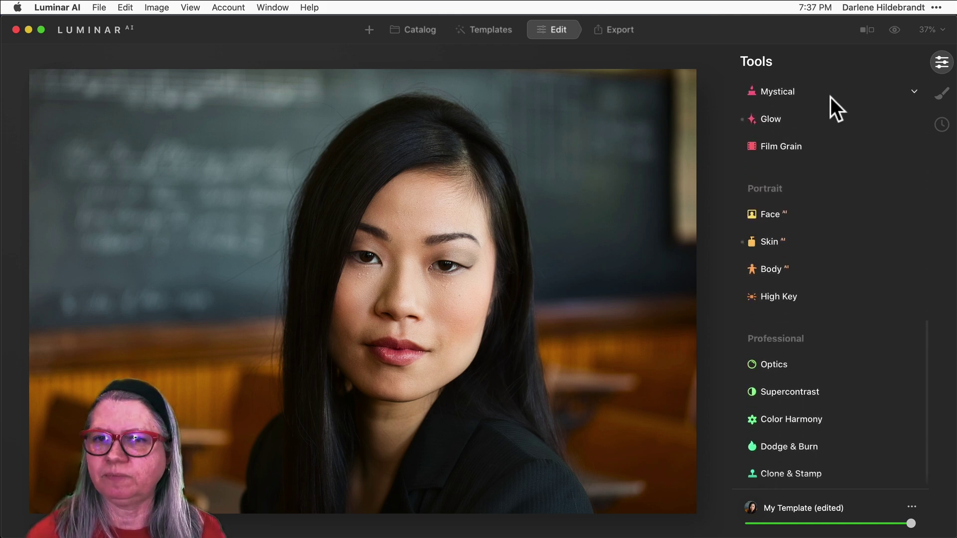
pyautogui.click(805, 216)
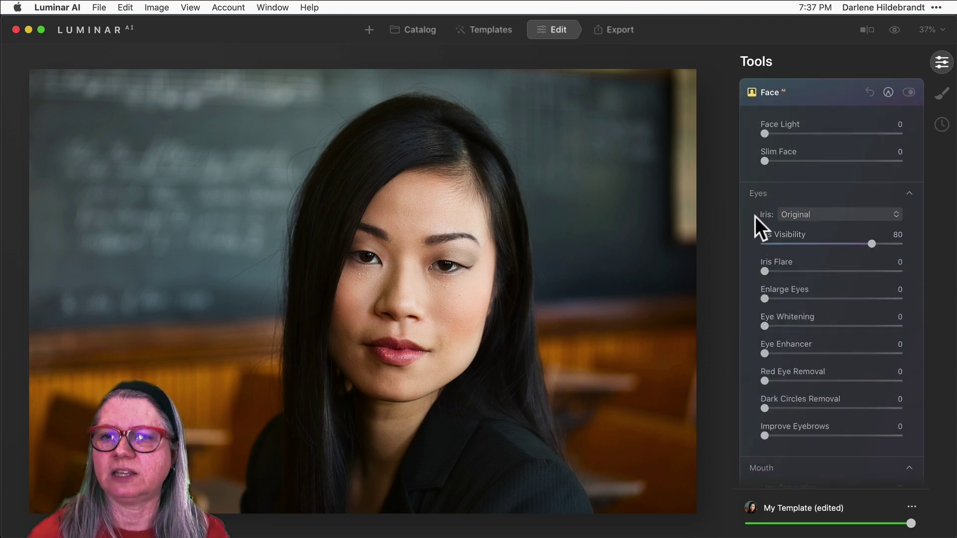
pyautogui.click(910, 193)
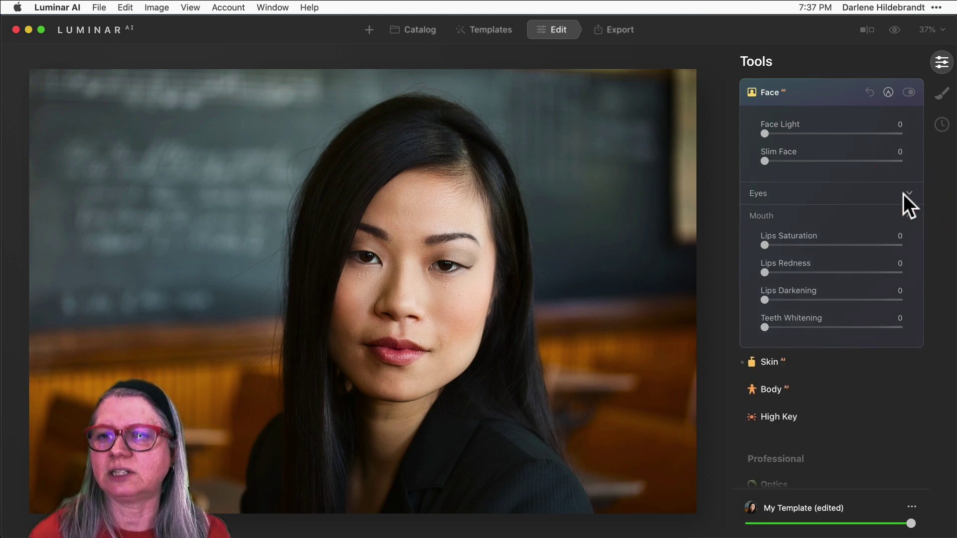
pyautogui.click(910, 216)
pyautogui.click(910, 198)
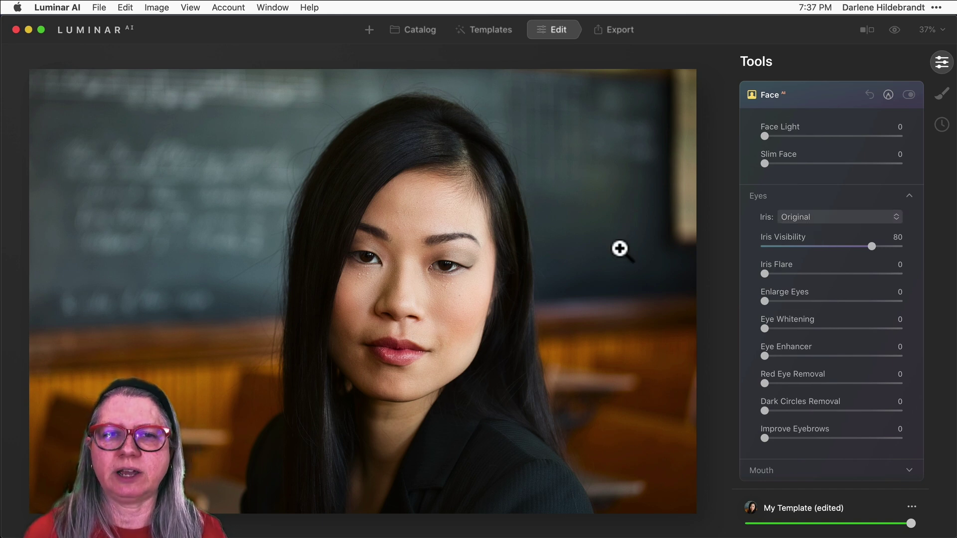
# Zoom to 100% on the woman's eyes and set Iris Visibility to 83 after trying 100.
pyautogui.click(393, 256)
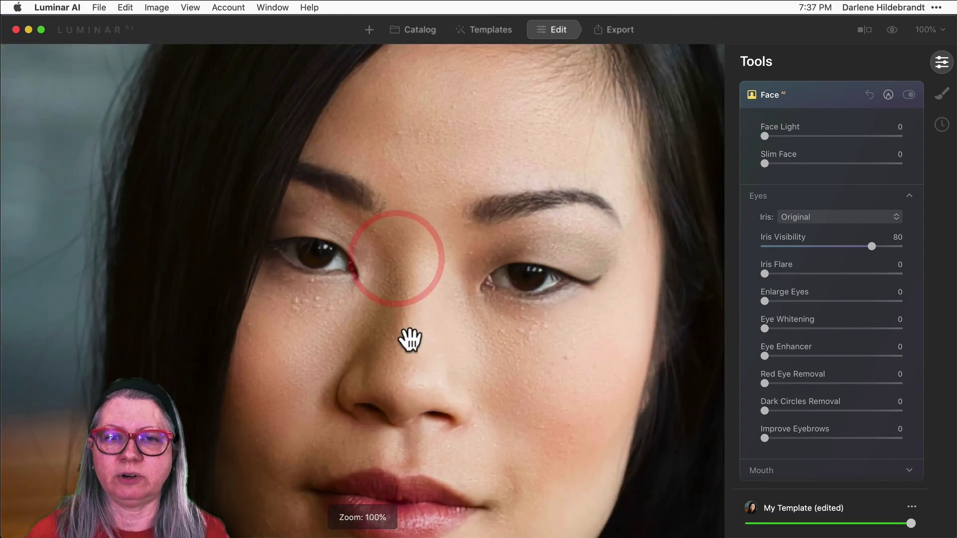
pyautogui.moveTo(408, 337); pyautogui.dragTo(423, 306)
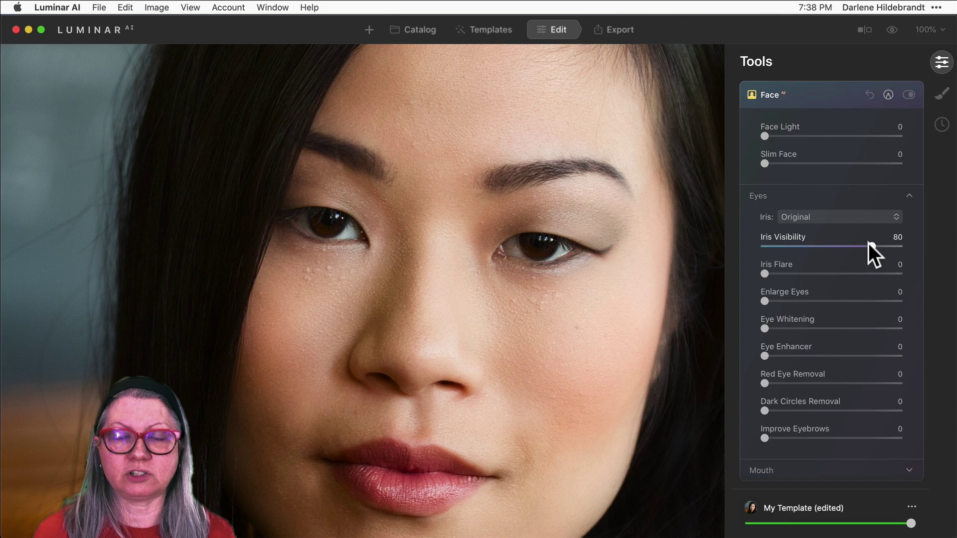
pyautogui.moveTo(870, 244); pyautogui.dragTo(888, 246)
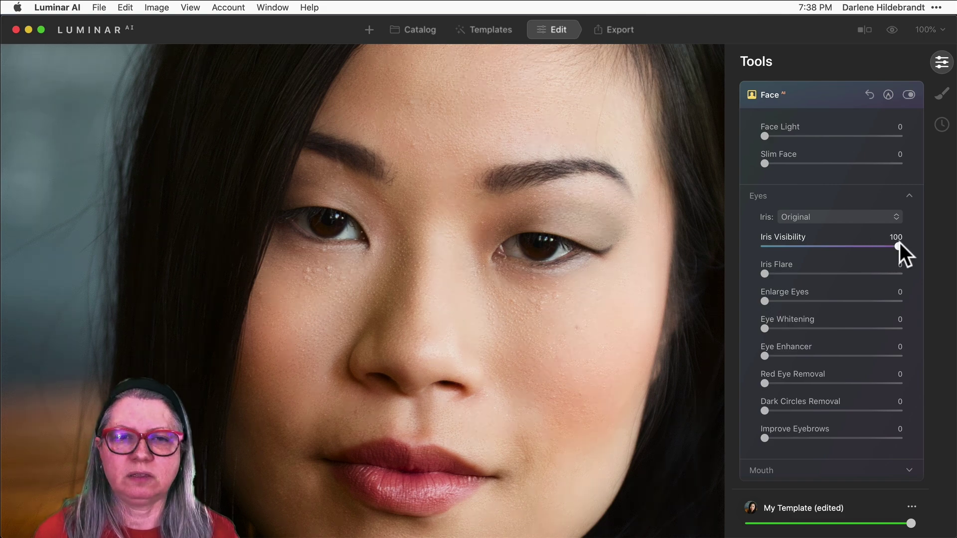
pyautogui.click(899, 244)
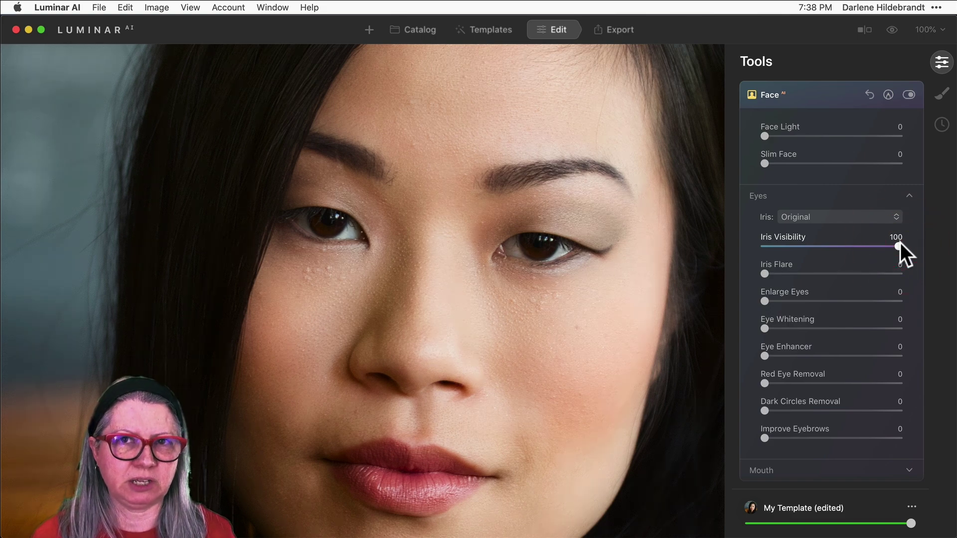
pyautogui.moveTo(900, 244); pyautogui.dragTo(878, 248)
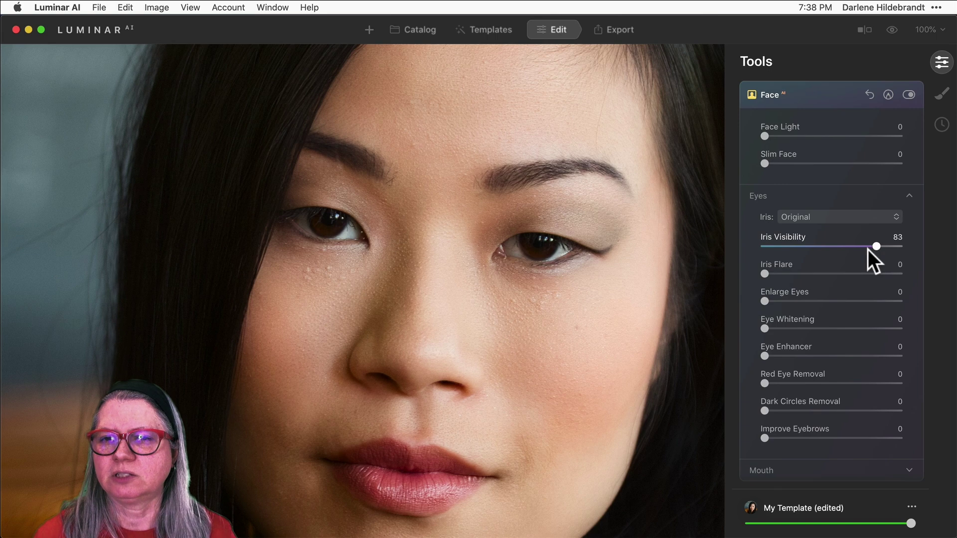
# Tint the irises Brown after trying Blue, and lower Iris Visibility to 38.
pyautogui.click(821, 217)
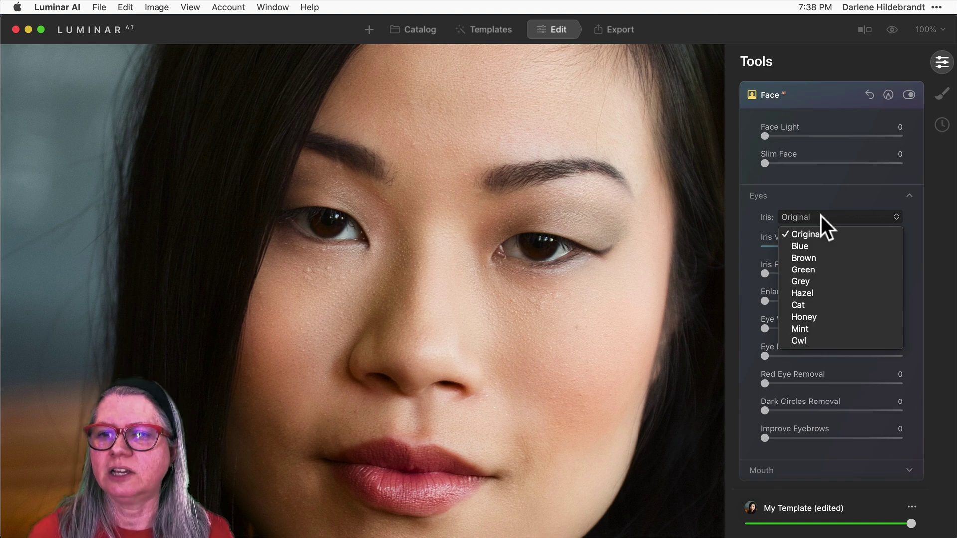
pyautogui.click(816, 247)
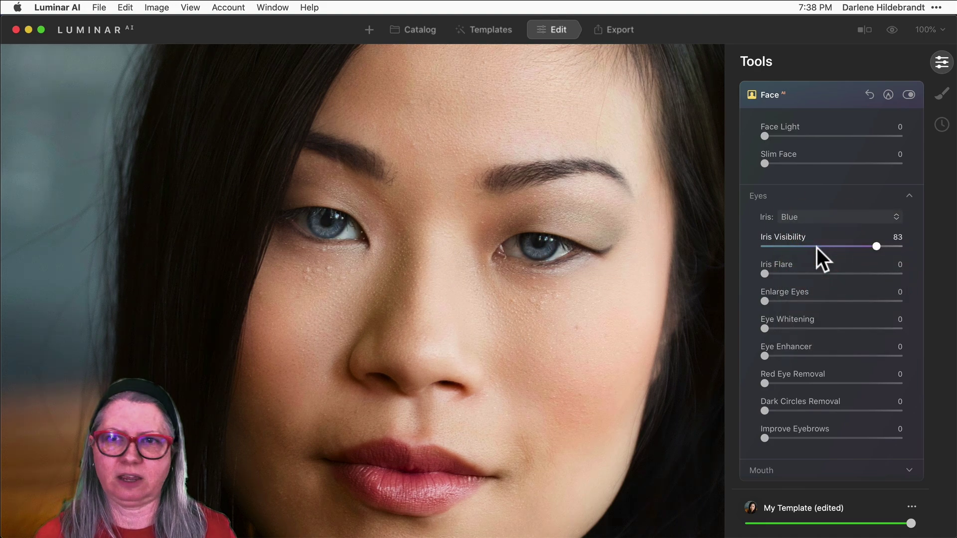
pyautogui.click(812, 217)
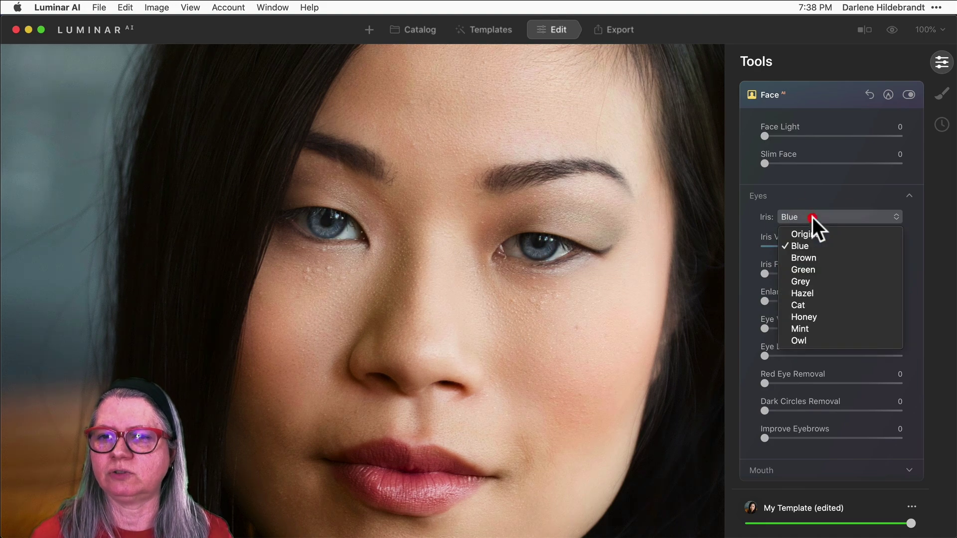
pyautogui.click(820, 256)
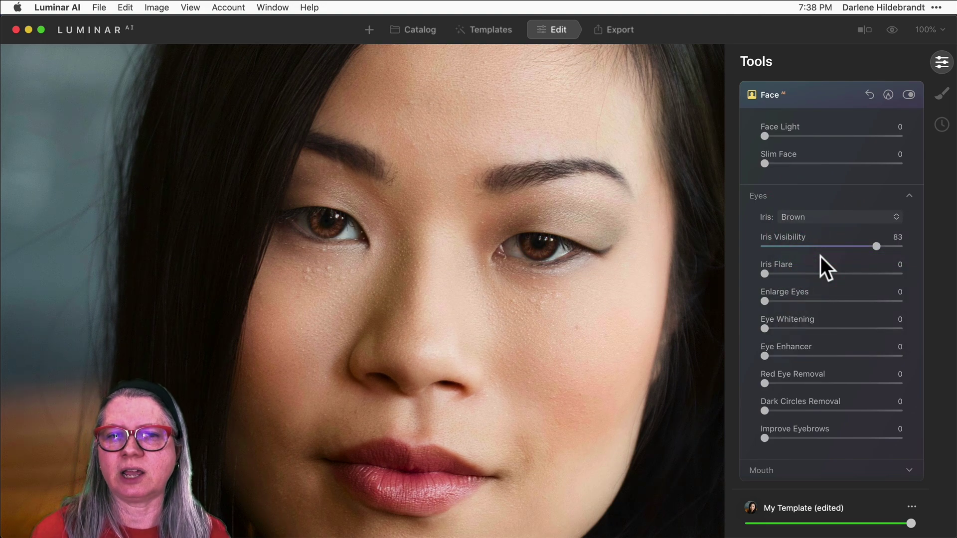
pyautogui.moveTo(873, 246); pyautogui.dragTo(813, 256)
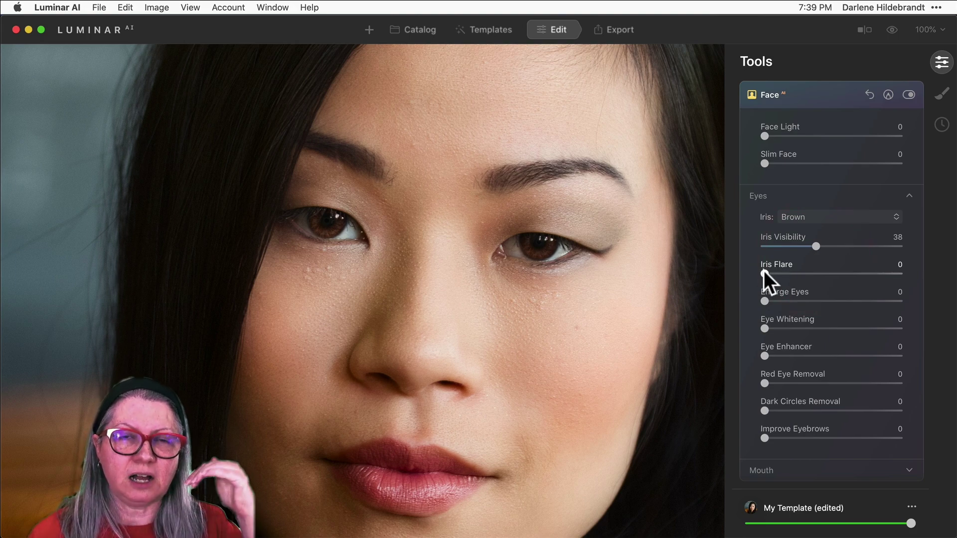
# Set Iris Flare to 48 after trying it at 100.
pyautogui.moveTo(765, 272); pyautogui.dragTo(900, 274)
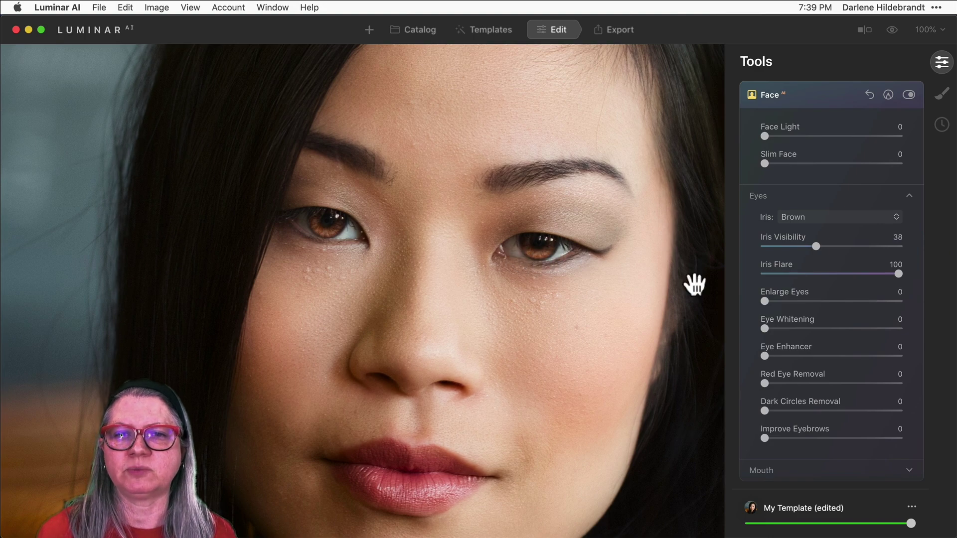
pyautogui.moveTo(896, 273); pyautogui.dragTo(826, 272)
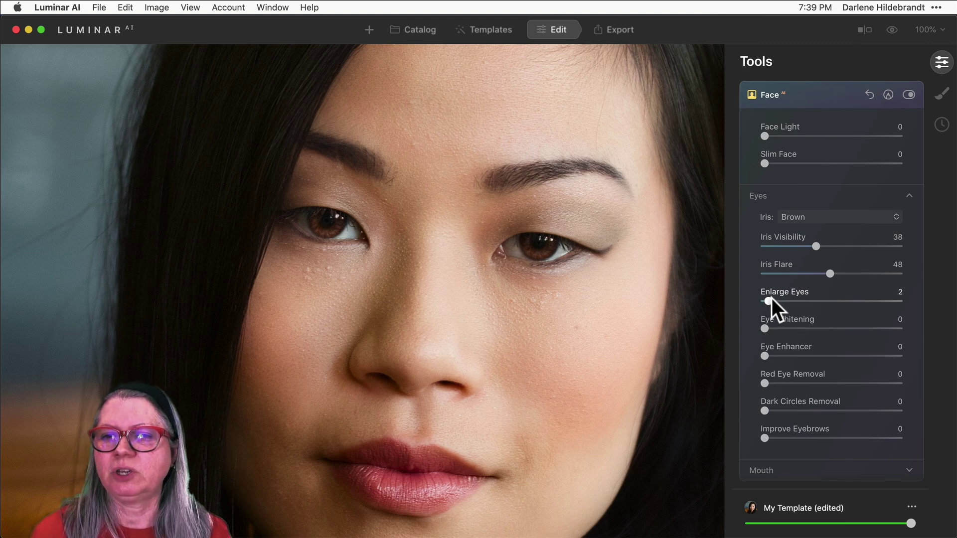
# Set Enlarge Eyes to 20, then switch the Face adjustments off and on twice to compare.
pyautogui.moveTo(771, 299); pyautogui.dragTo(793, 294)
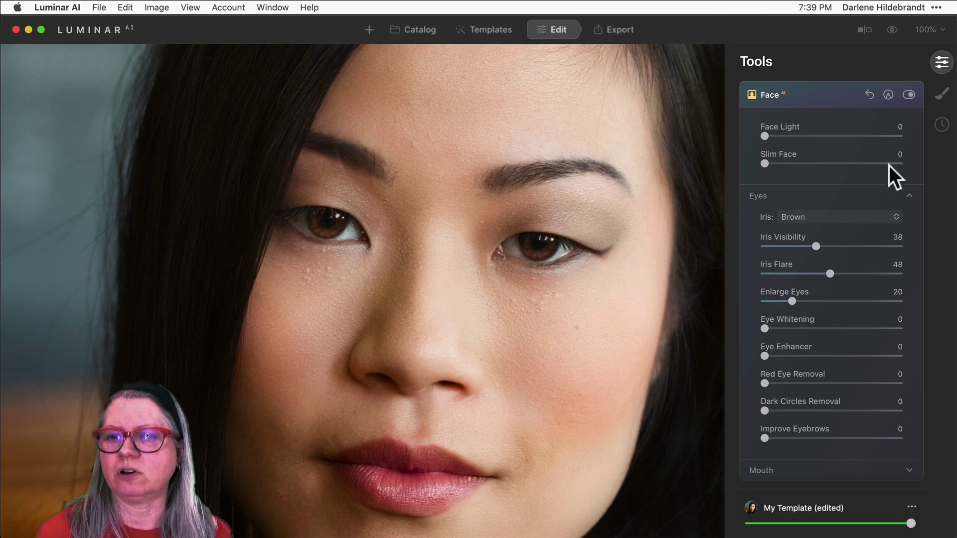
pyautogui.click(907, 93)
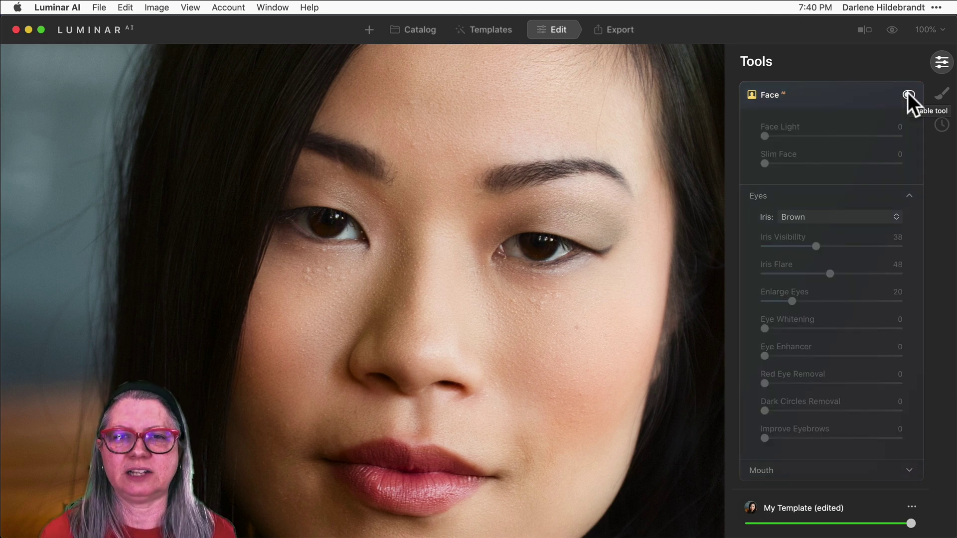
pyautogui.click(908, 94)
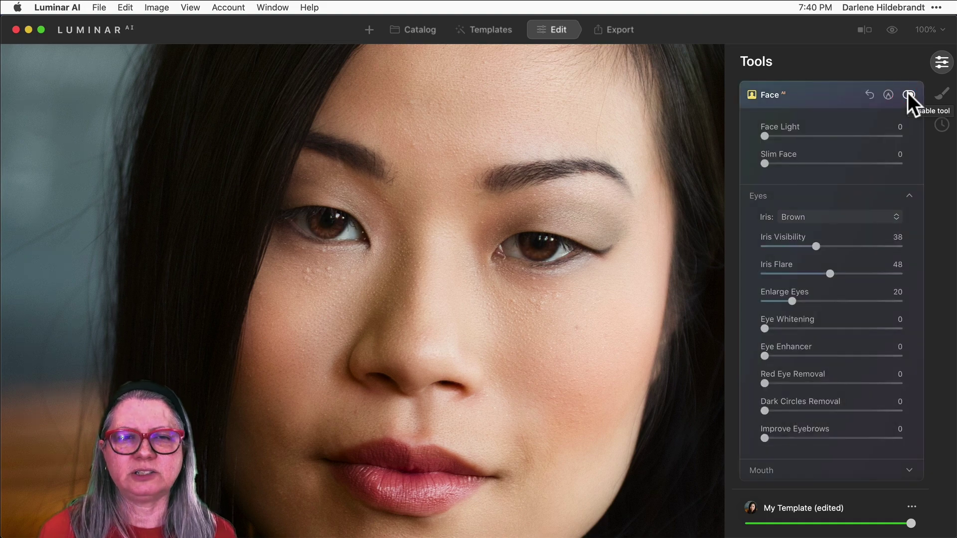
pyautogui.click(907, 93)
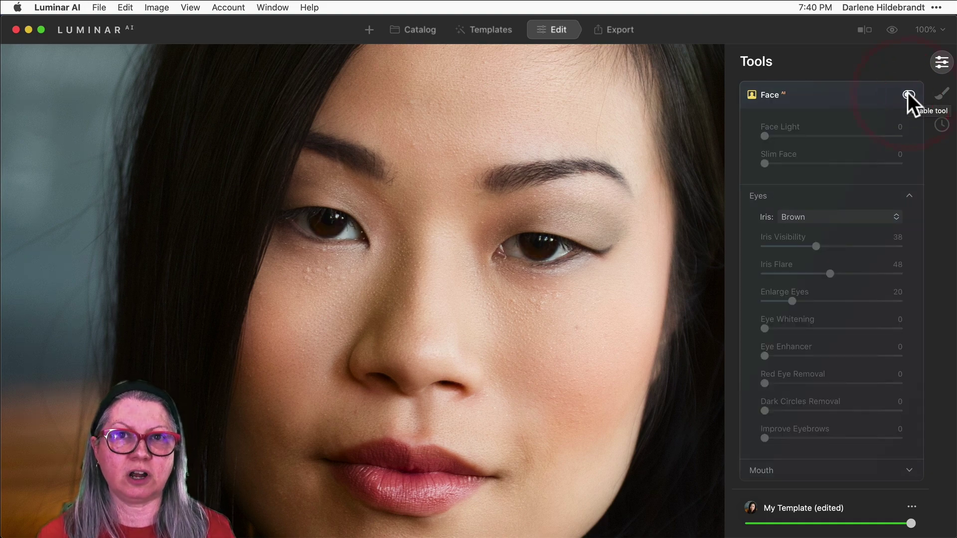
pyautogui.click(907, 93)
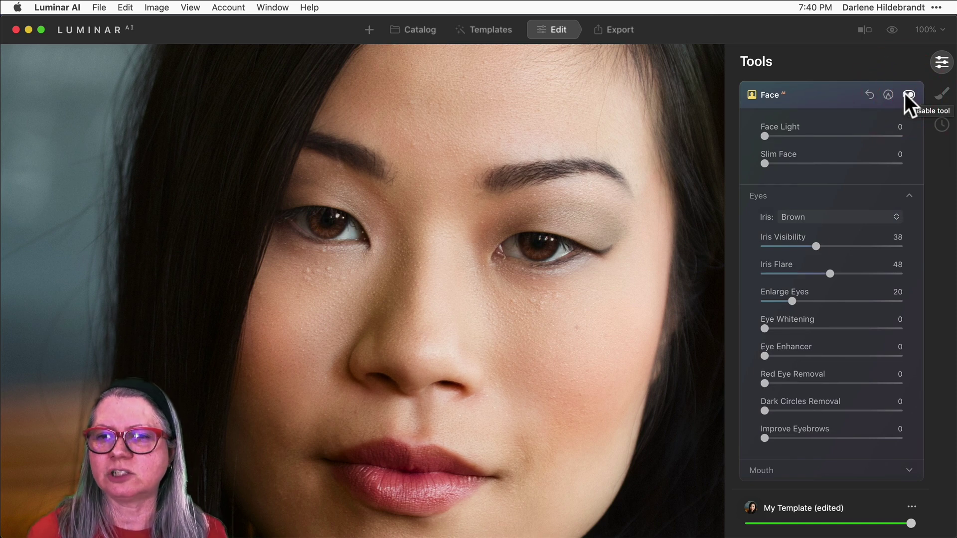
# Set Eye Whitening to 20, Eye Enhancer to 100 and Iris Visibility to 48, then view the original.
pyautogui.click(793, 302)
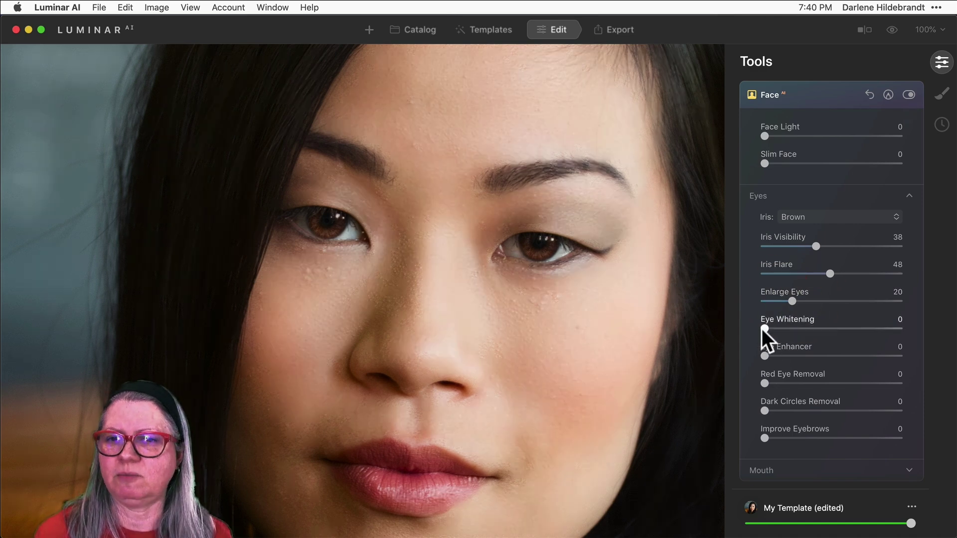
pyautogui.moveTo(763, 326); pyautogui.dragTo(791, 327)
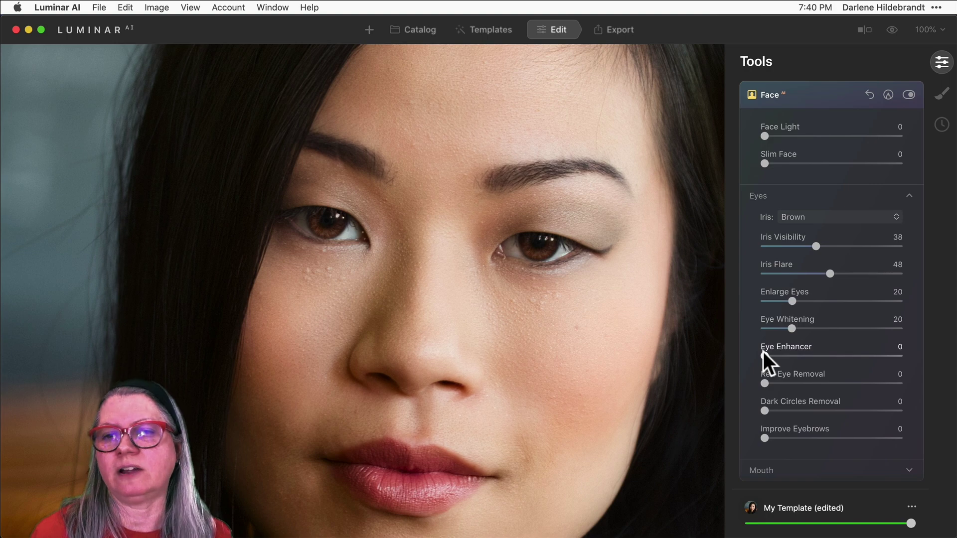
pyautogui.moveTo(766, 352); pyautogui.dragTo(907, 353)
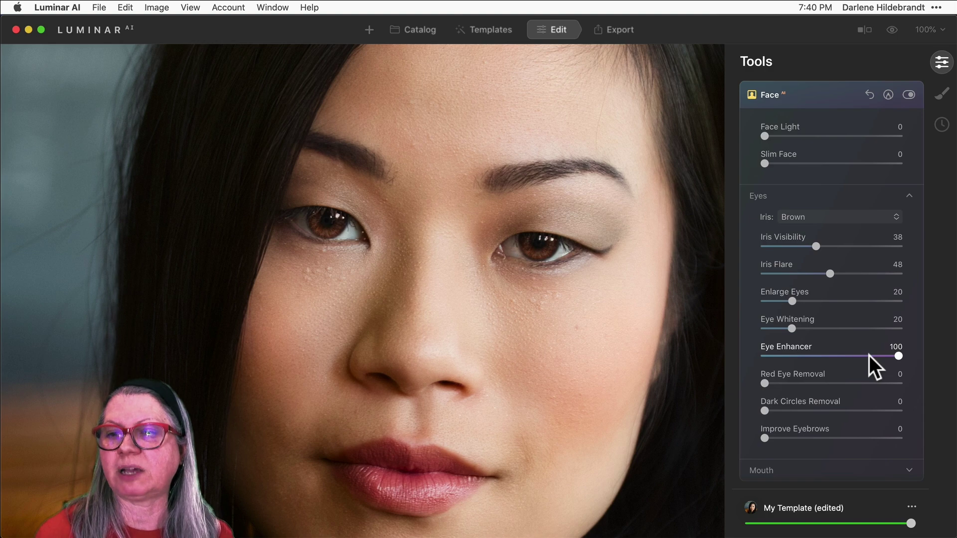
pyautogui.moveTo(816, 246); pyautogui.dragTo(829, 246)
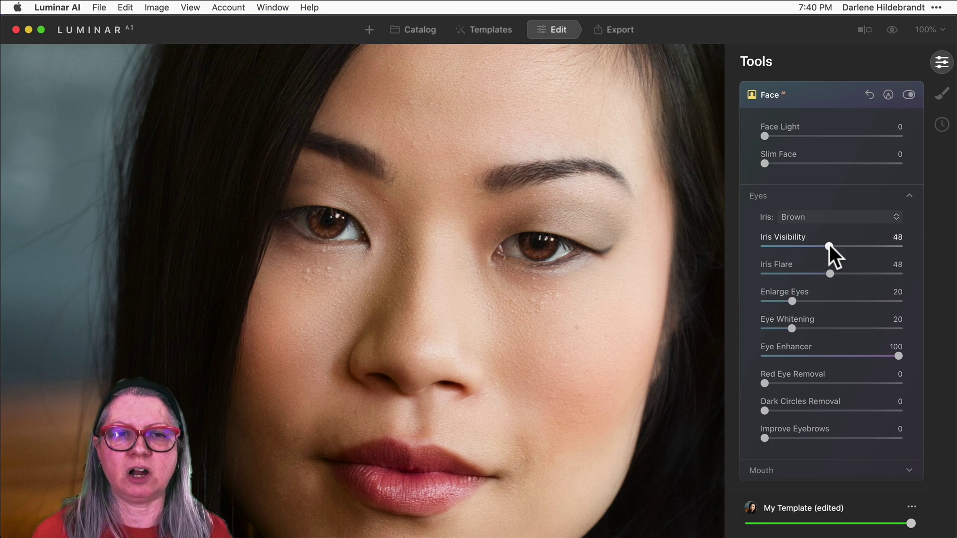
pyautogui.press('\\')
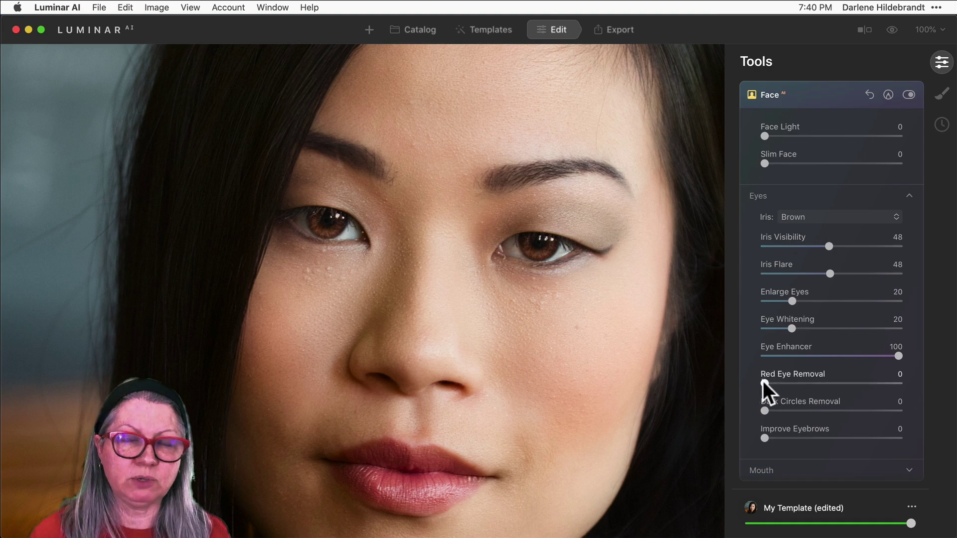
pyautogui.moveTo(764, 382); pyautogui.dragTo(798, 383)
pyautogui.moveTo(869, 382); pyautogui.dragTo(813, 384)
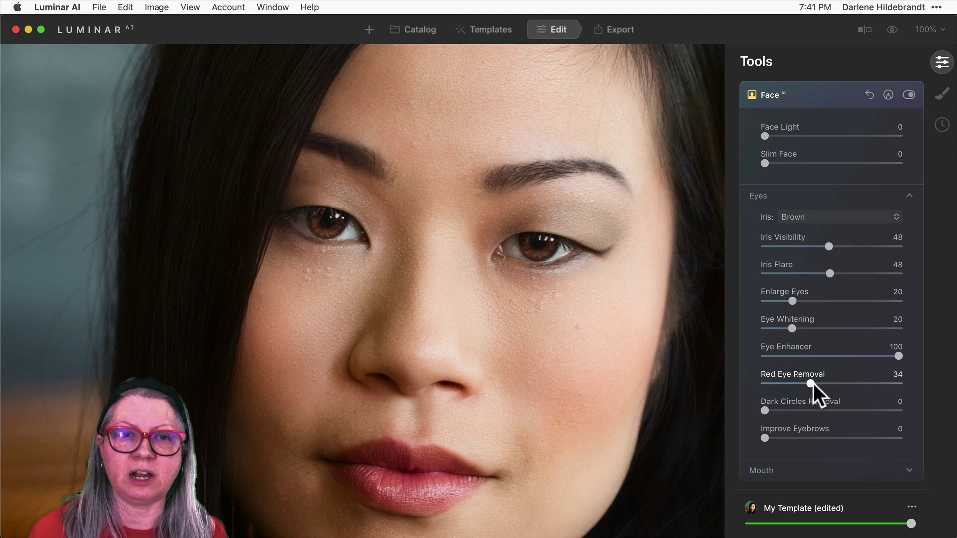
pyautogui.moveTo(814, 384); pyautogui.dragTo(748, 384)
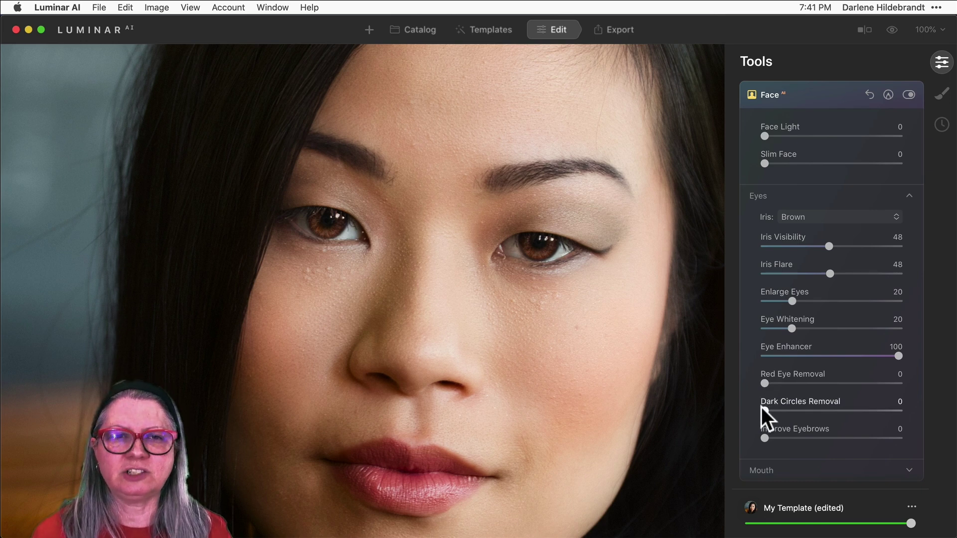
# Try Dark Circles Removal and reset it to 0, set Improve Eyebrows to 35, then zoom to fit.
pyautogui.moveTo(761, 407); pyautogui.dragTo(721, 412)
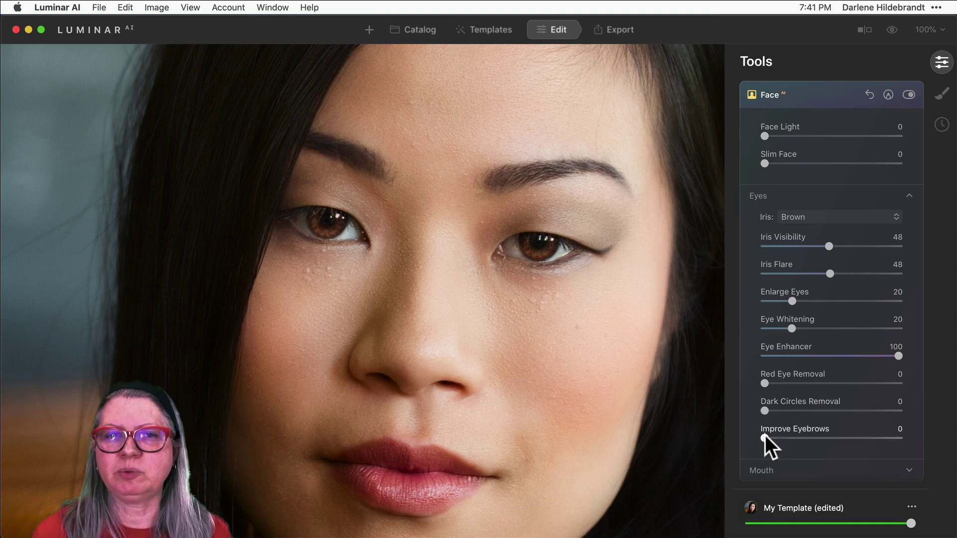
pyautogui.moveTo(764, 438); pyautogui.dragTo(892, 437)
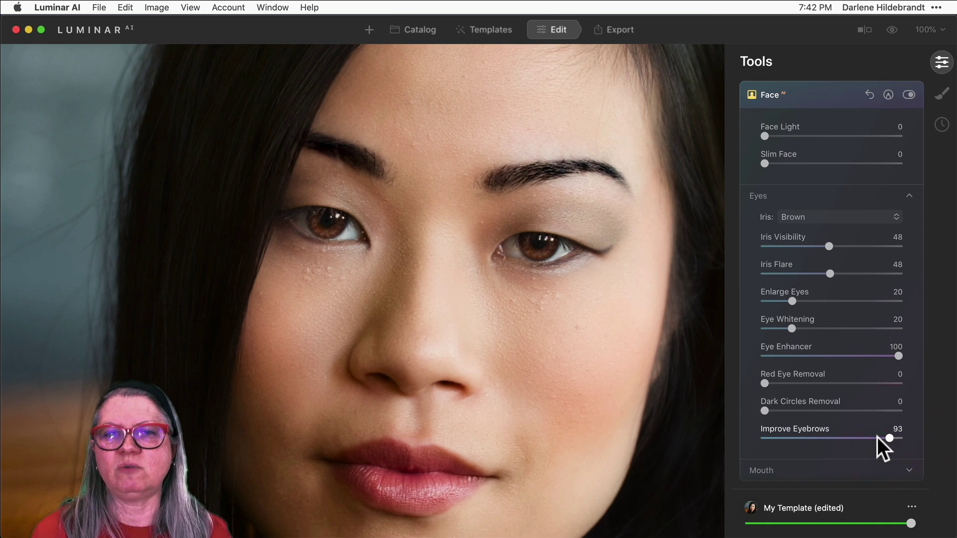
pyautogui.moveTo(884, 436); pyautogui.dragTo(805, 437)
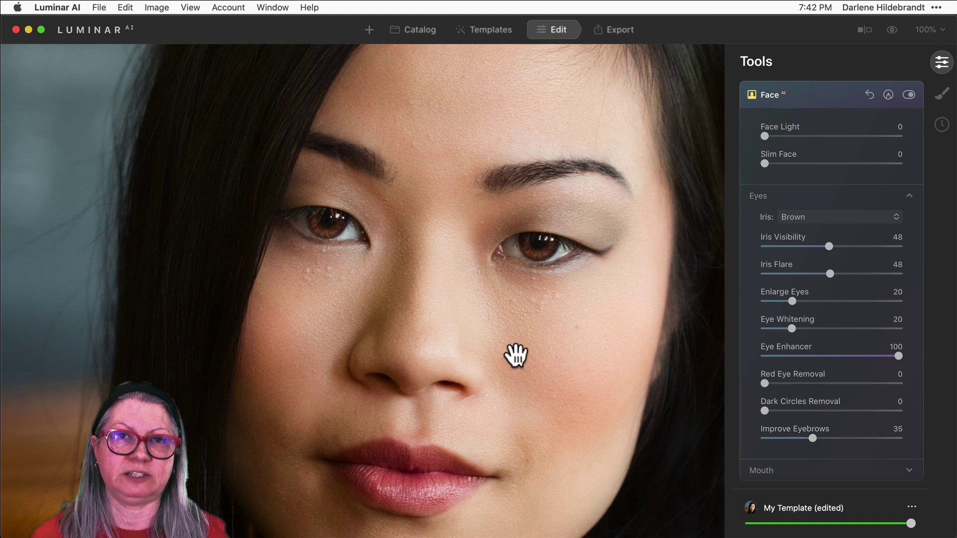
pyautogui.click(516, 355)
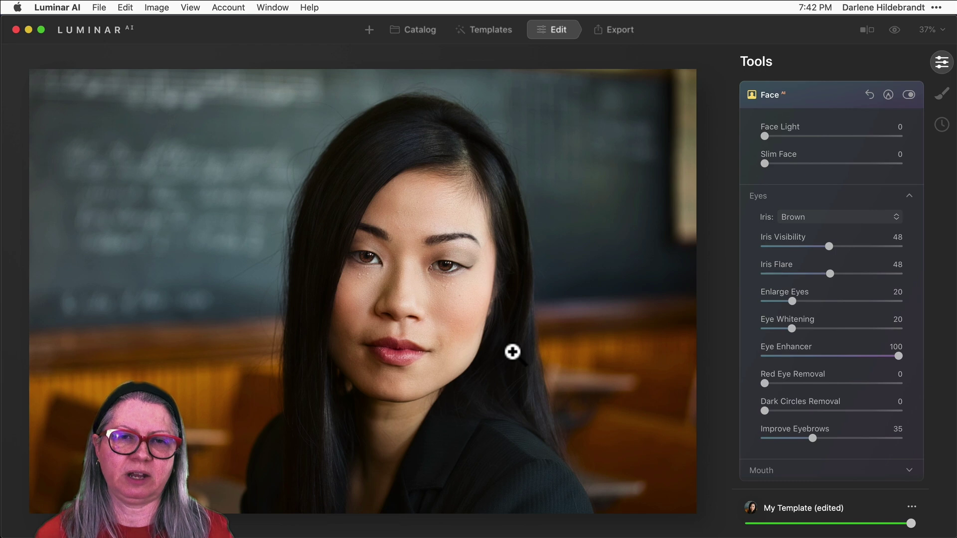
pyautogui.press('\\')
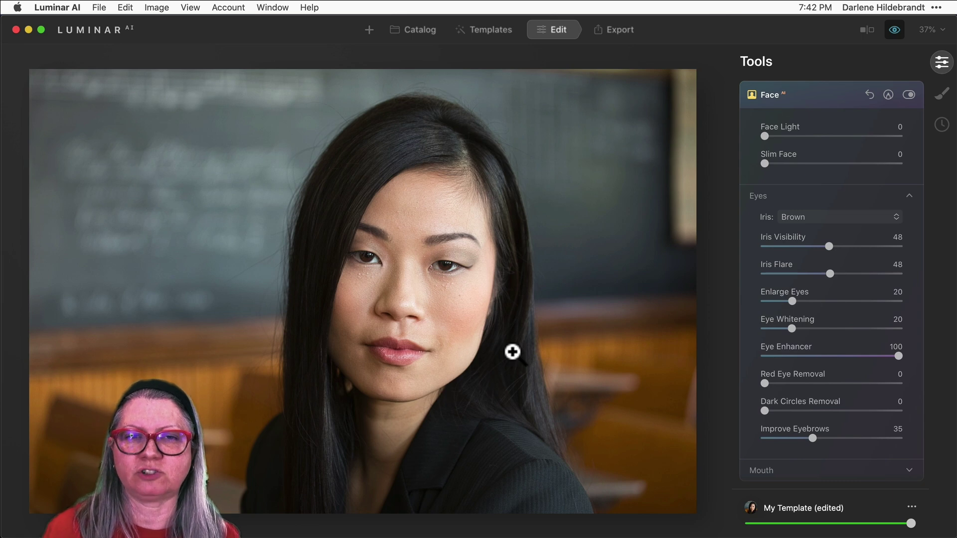
pyautogui.press('\\')
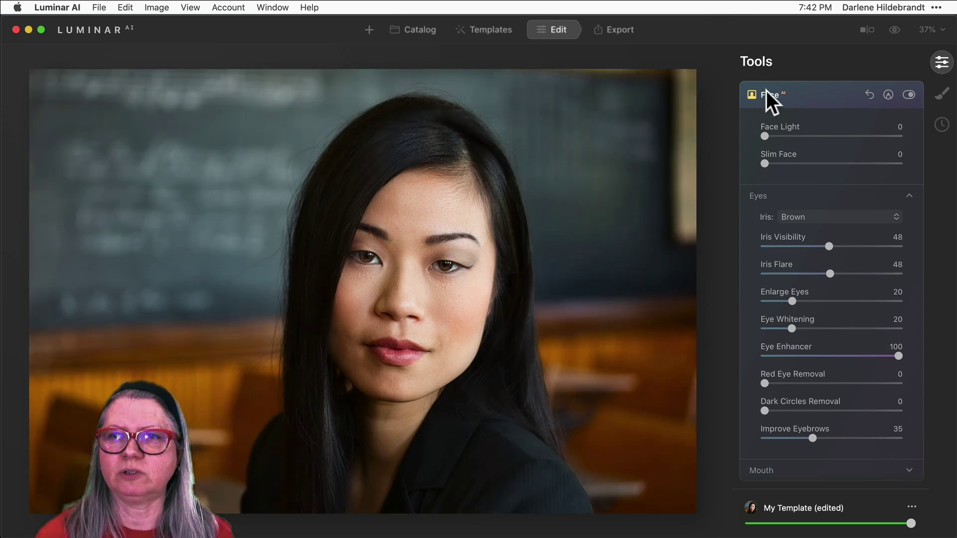
pyautogui.click(868, 31)
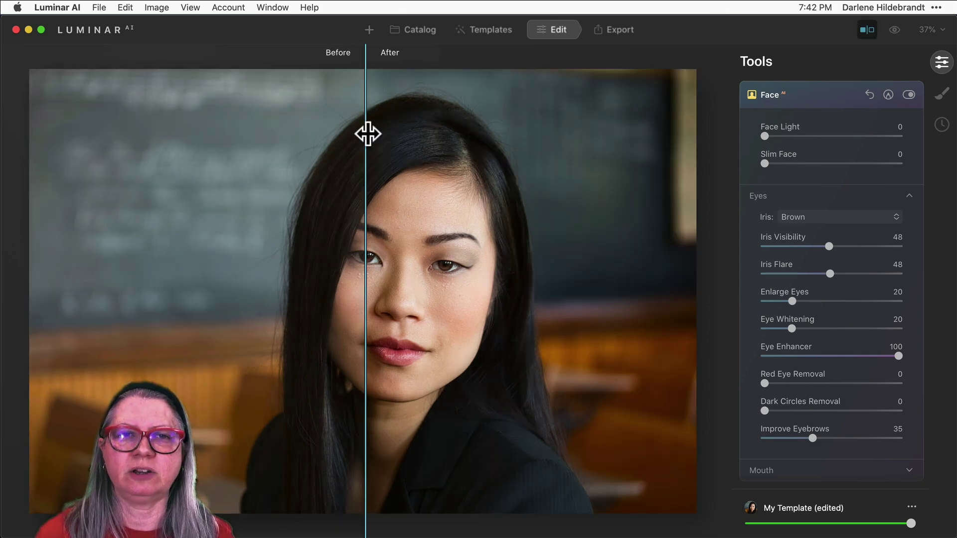
pyautogui.moveTo(367, 133); pyautogui.dragTo(403, 144)
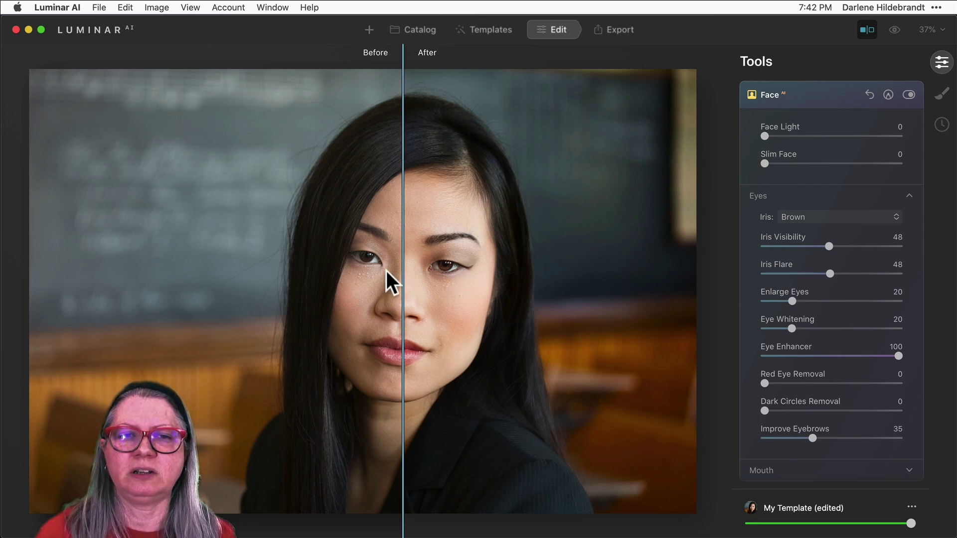
pyautogui.click(868, 28)
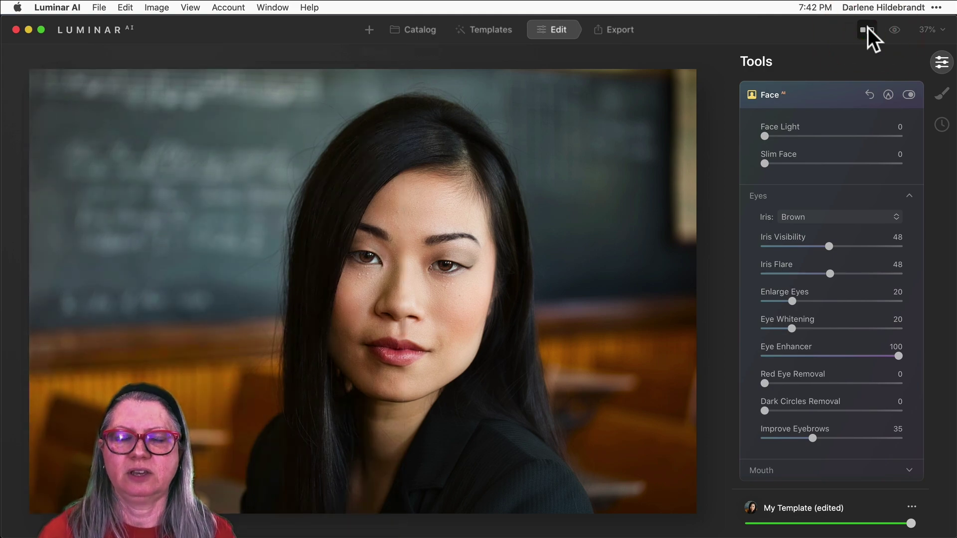
# At 100% zoom, max Iris Visibility, Iris Flare, Enlarge Eyes, Eye Whitening and Improve Eyebrows to 100.
pyautogui.click(415, 259)
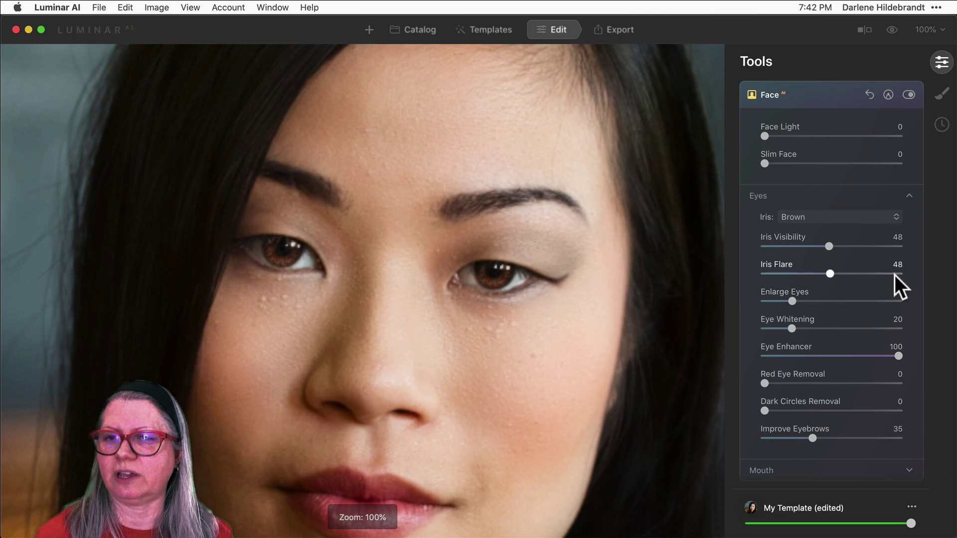
pyautogui.click(897, 246)
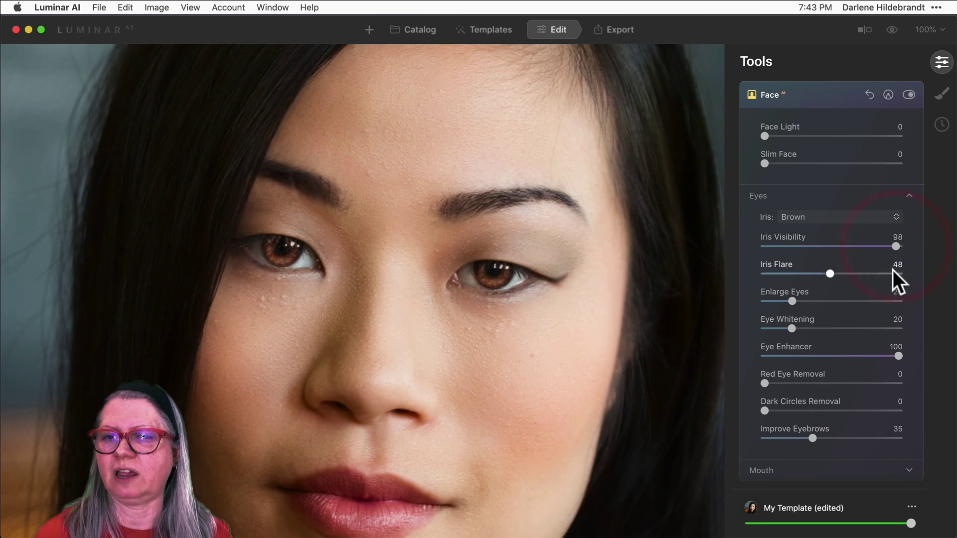
pyautogui.click(892, 274)
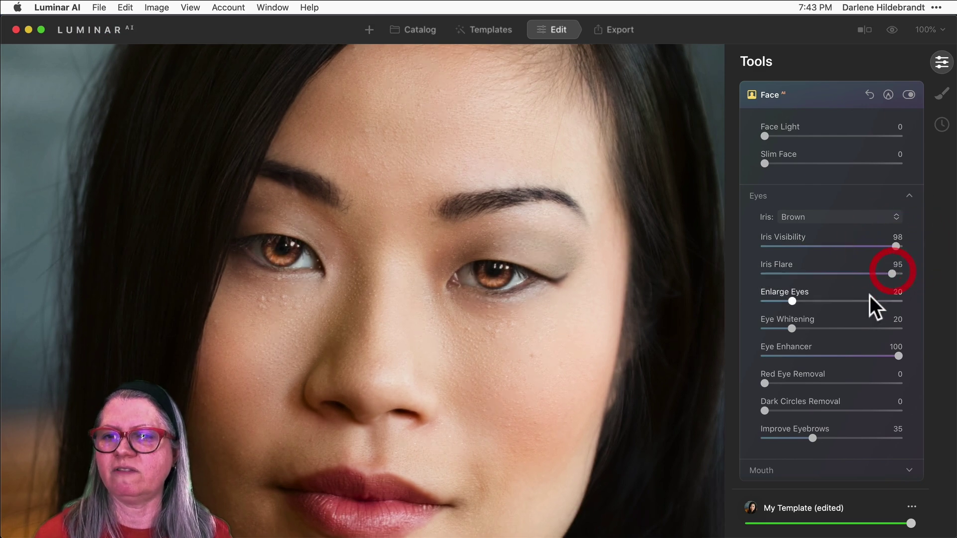
pyautogui.click(893, 328)
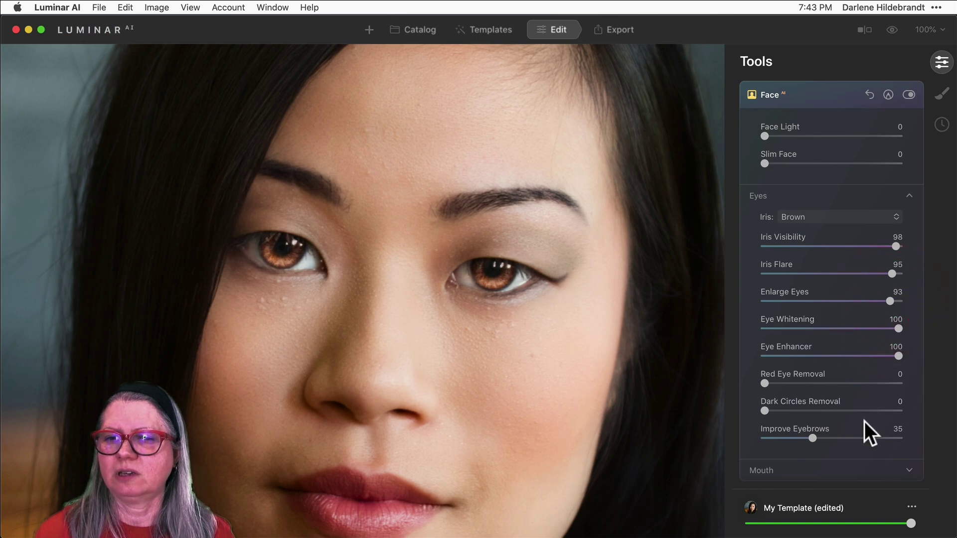
pyautogui.click(897, 438)
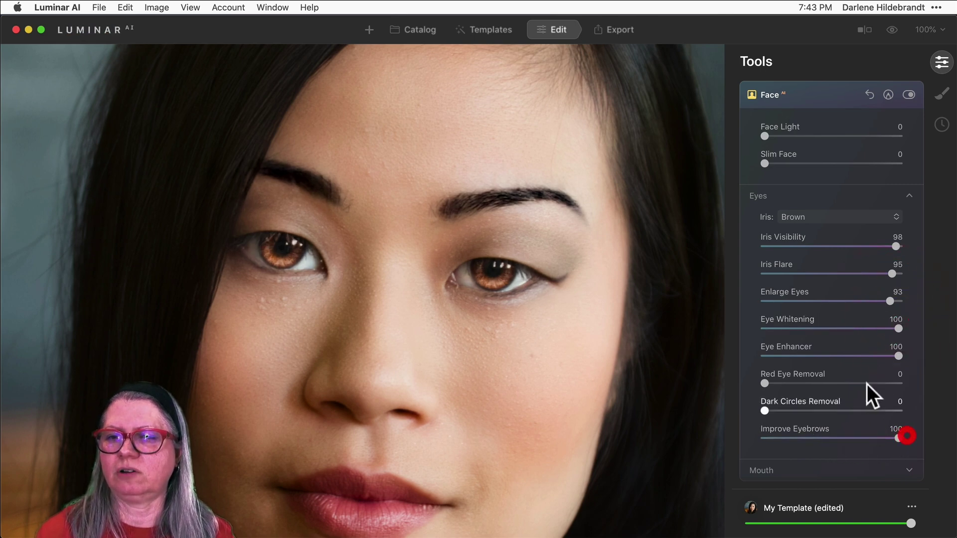
pyautogui.click(897, 301)
pyautogui.click(898, 301)
pyautogui.click(898, 273)
pyautogui.click(897, 246)
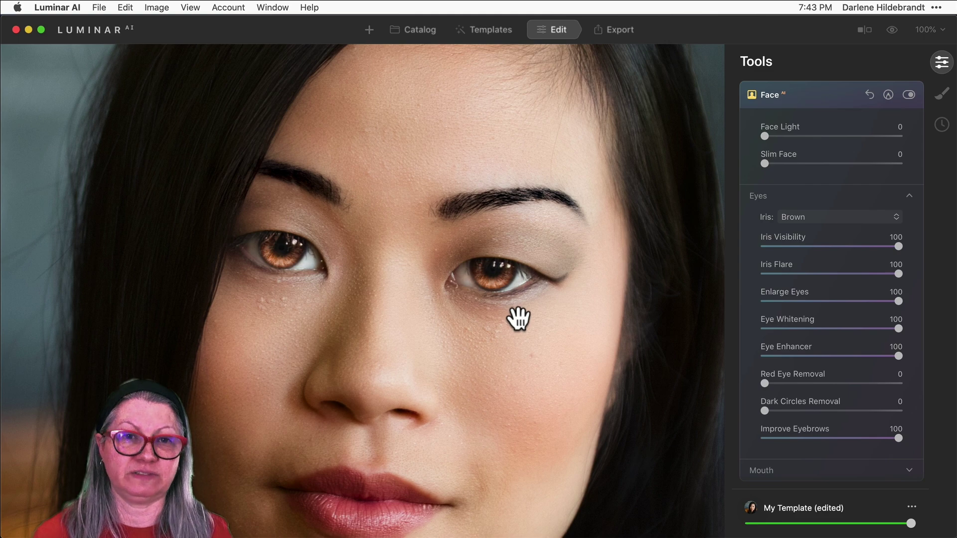
pyautogui.click(519, 335)
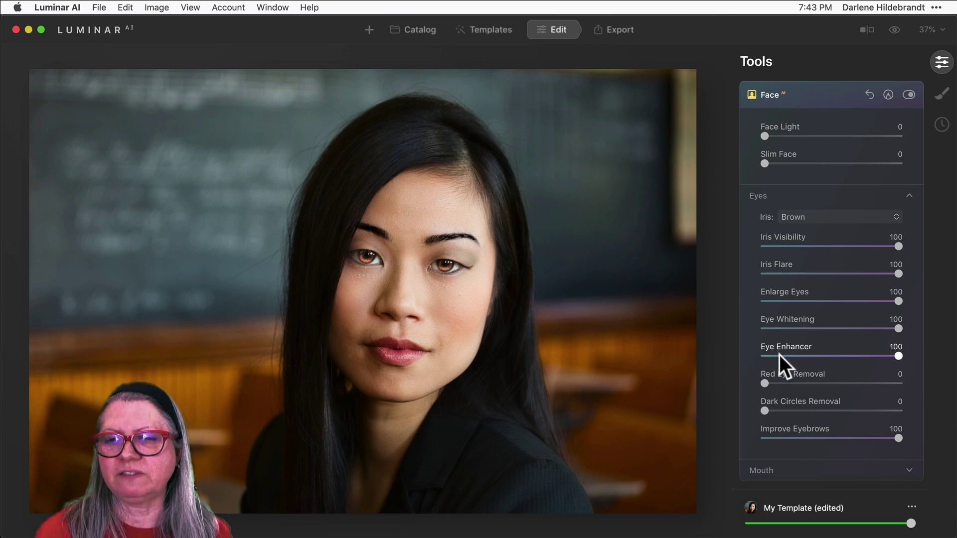
# Lower Enhancer 66, Whitening 13, Enlarge 17, Flare 34, Eyebrows 17, Iris Visibility 58, then compare.
pyautogui.click(854, 356)
pyautogui.click(781, 328)
pyautogui.click(786, 301)
pyautogui.click(809, 274)
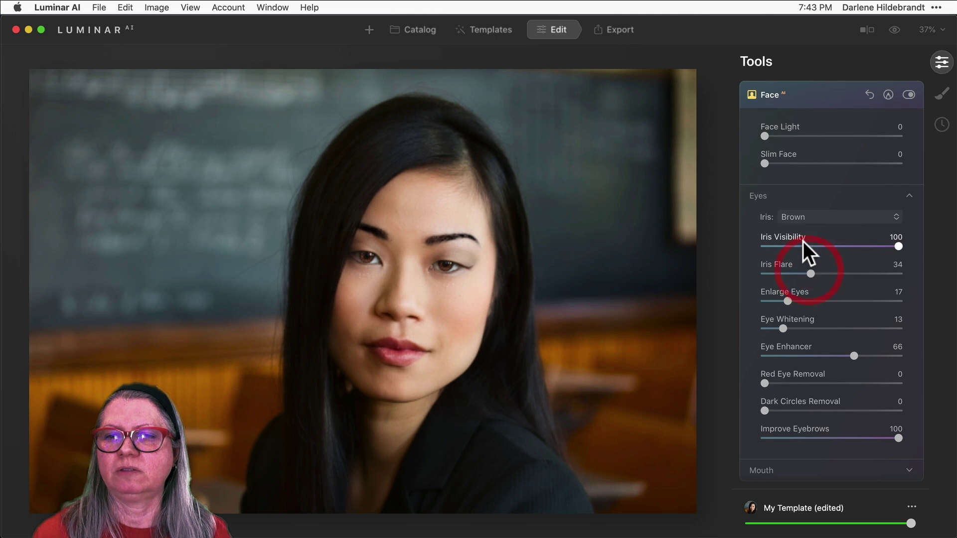
pyautogui.click(808, 246)
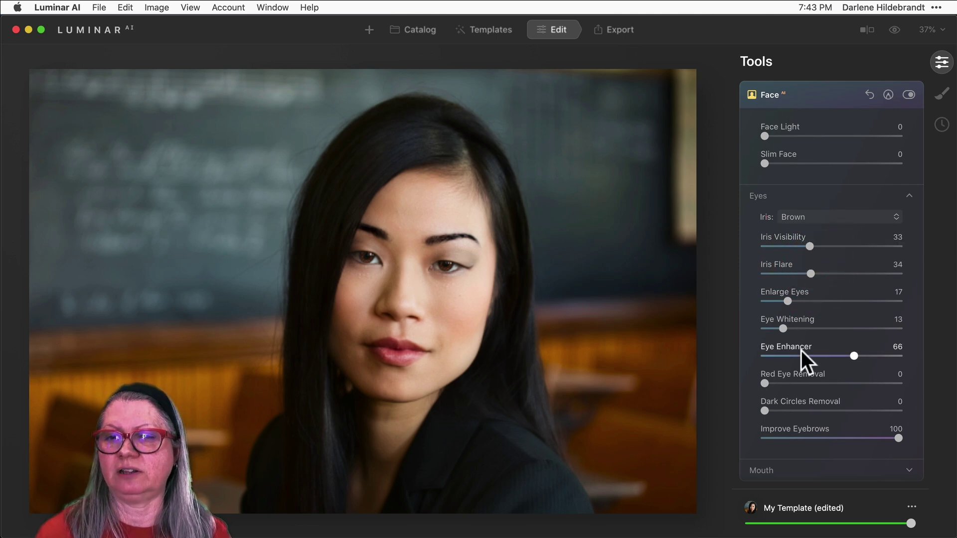
pyautogui.click(785, 438)
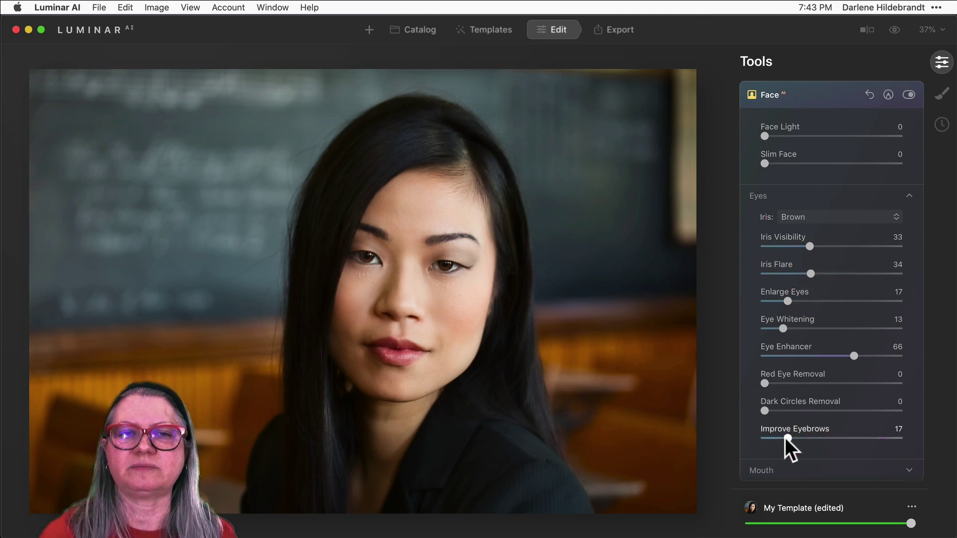
pyautogui.click(842, 246)
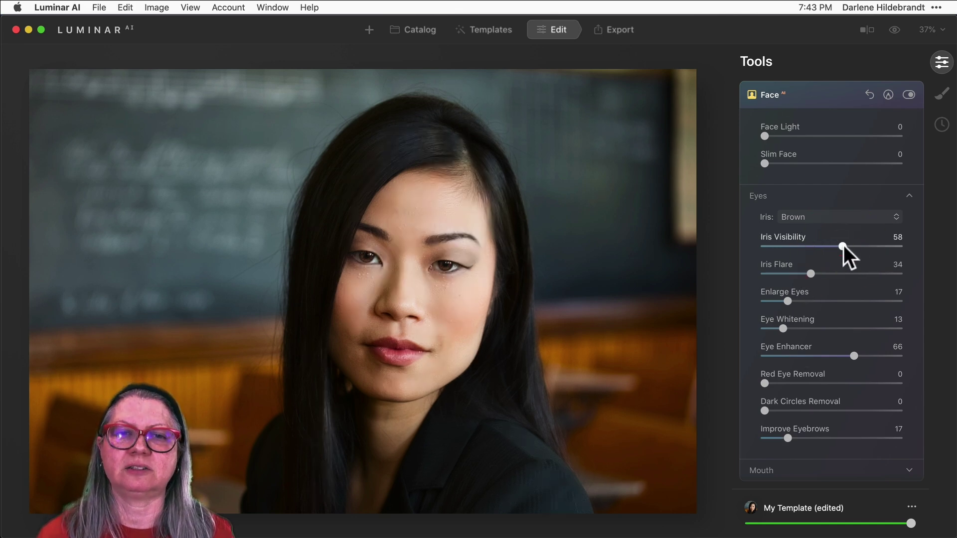
pyautogui.press('\\')
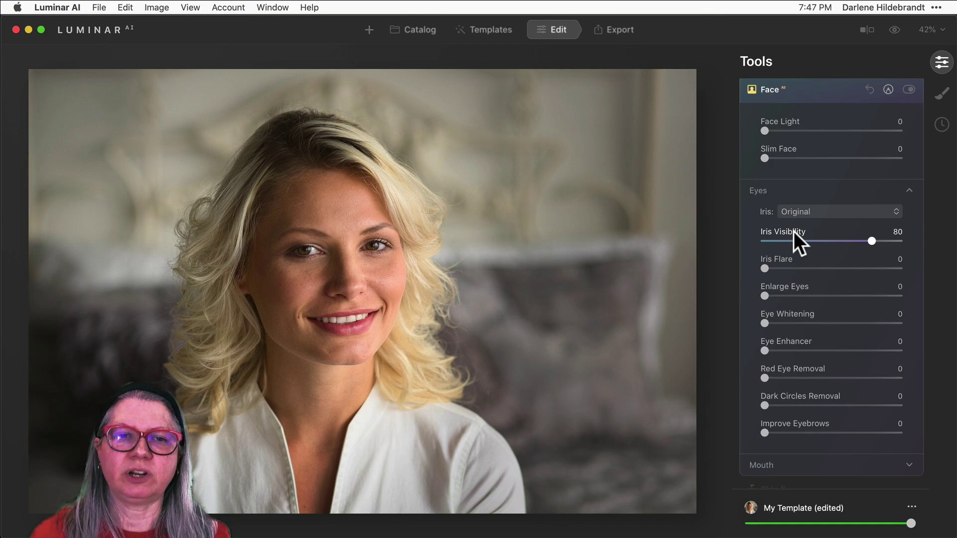
# Zoom in on the blonde's face at 100%, pan the close-up slightly right, then reset the zoom.
pyautogui.click(306, 252)
pyautogui.moveTo(316, 265); pyautogui.dragTo(338, 260)
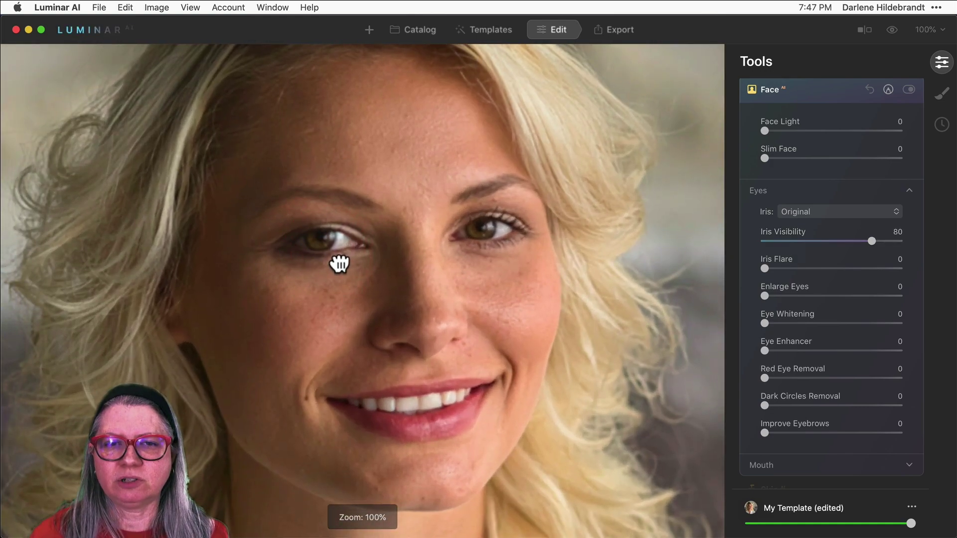
pyautogui.press('super+0')
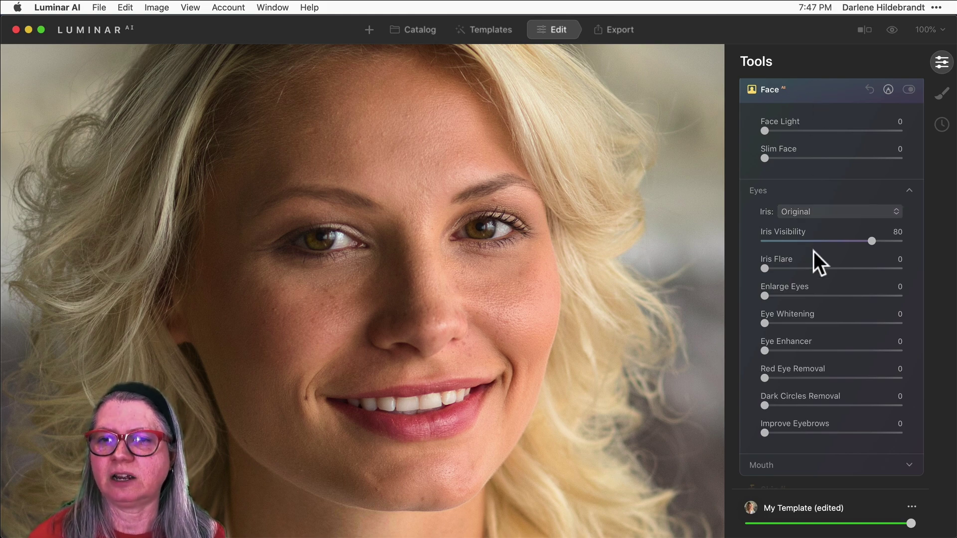
# Tint the irises Blue with Iris Visibility 29 and Eye Enhancer 73, then compare Face off and on.
pyautogui.click(812, 209)
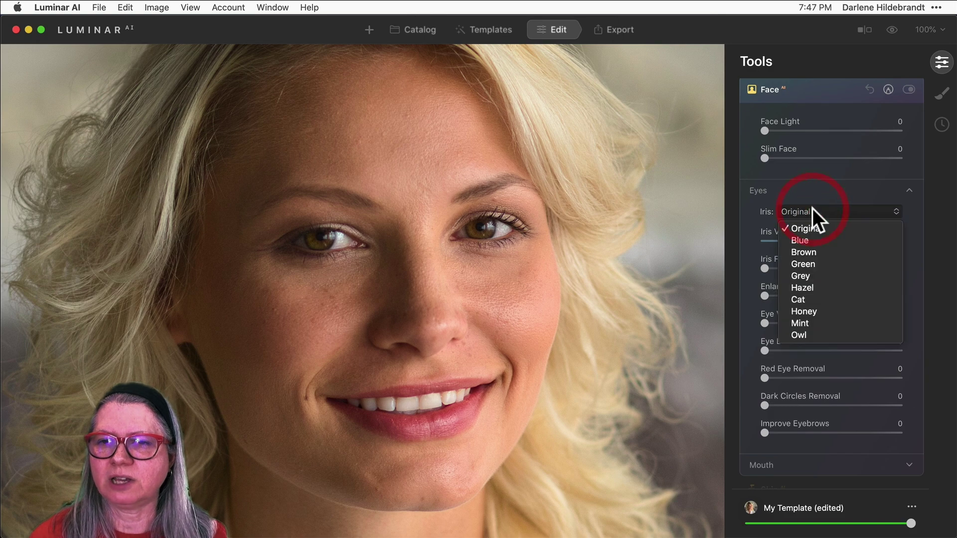
pyautogui.click(810, 240)
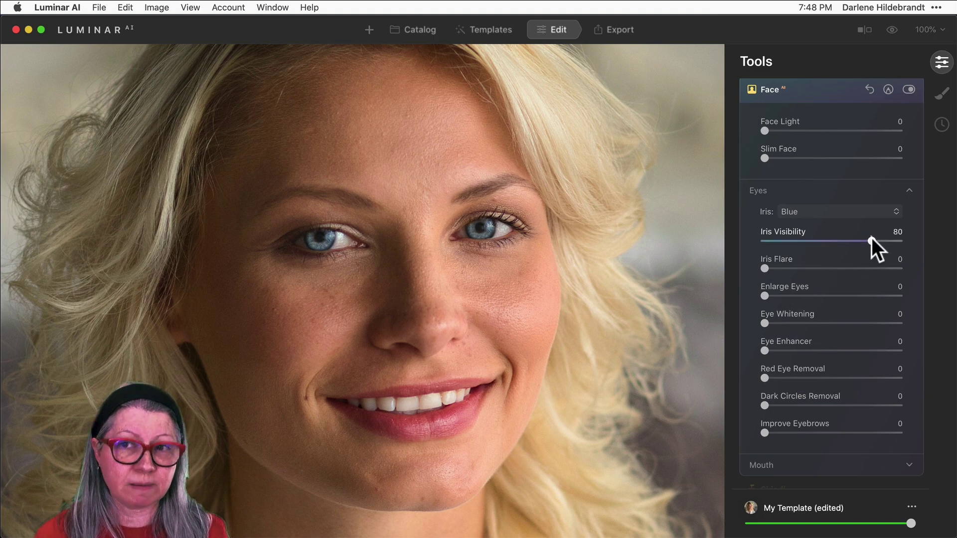
pyautogui.moveTo(867, 238); pyautogui.dragTo(802, 238)
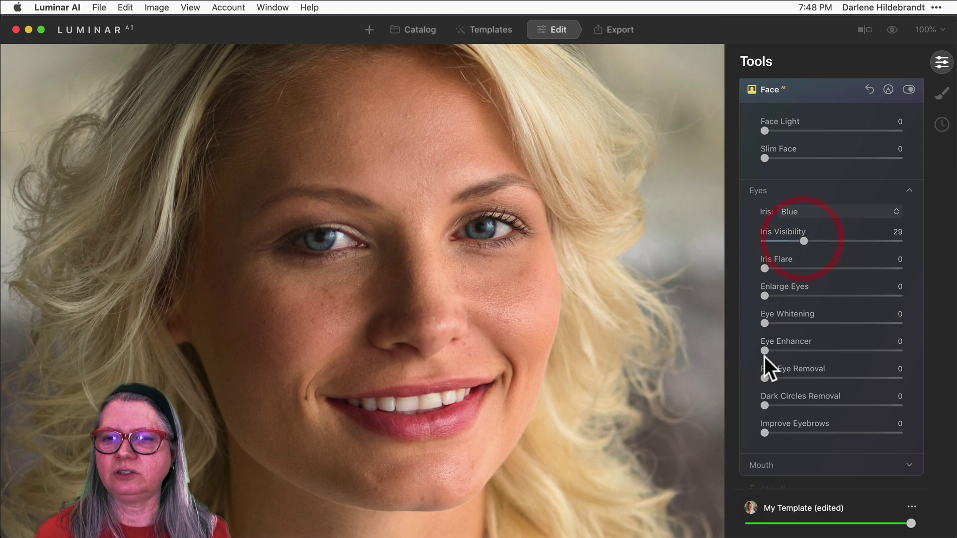
pyautogui.moveTo(763, 346); pyautogui.dragTo(864, 345)
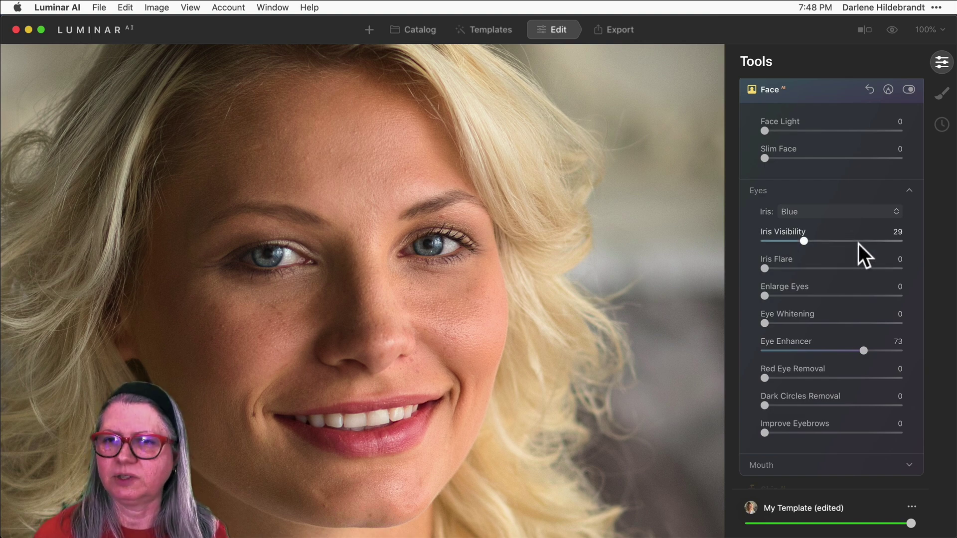
pyautogui.click(908, 90)
pyautogui.click(908, 90)
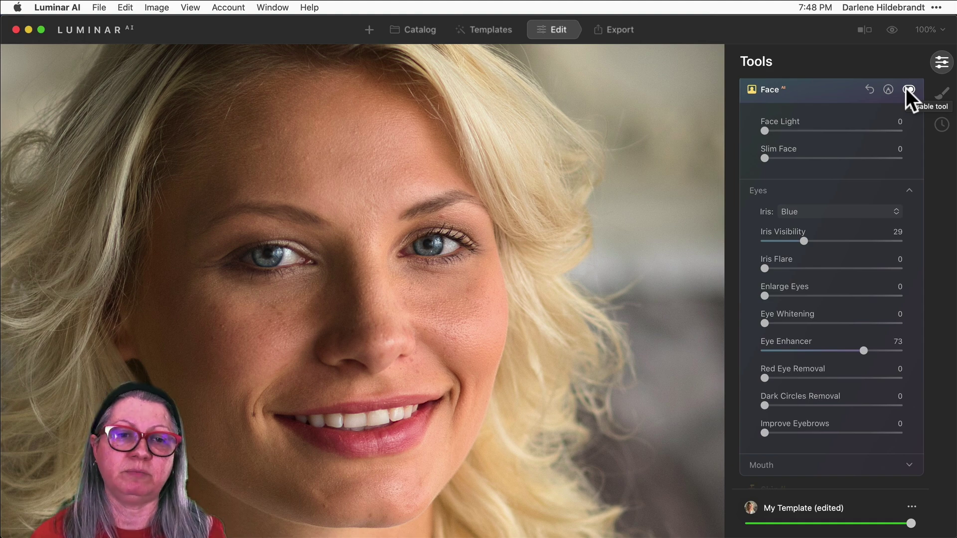
# Try Green irises, then settle on Hazel at Iris Visibility 32 with Iris Flare 17.
pyautogui.click(805, 210)
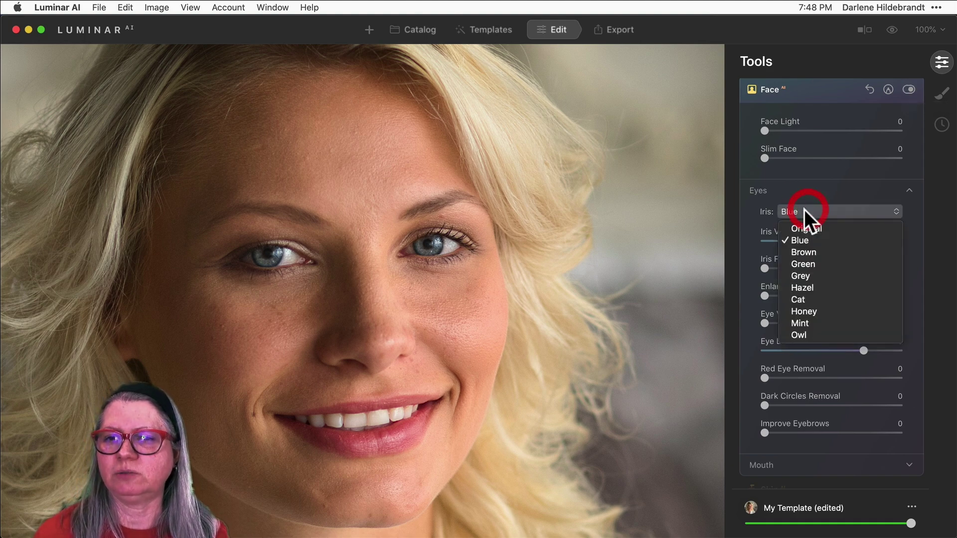
pyautogui.click(805, 263)
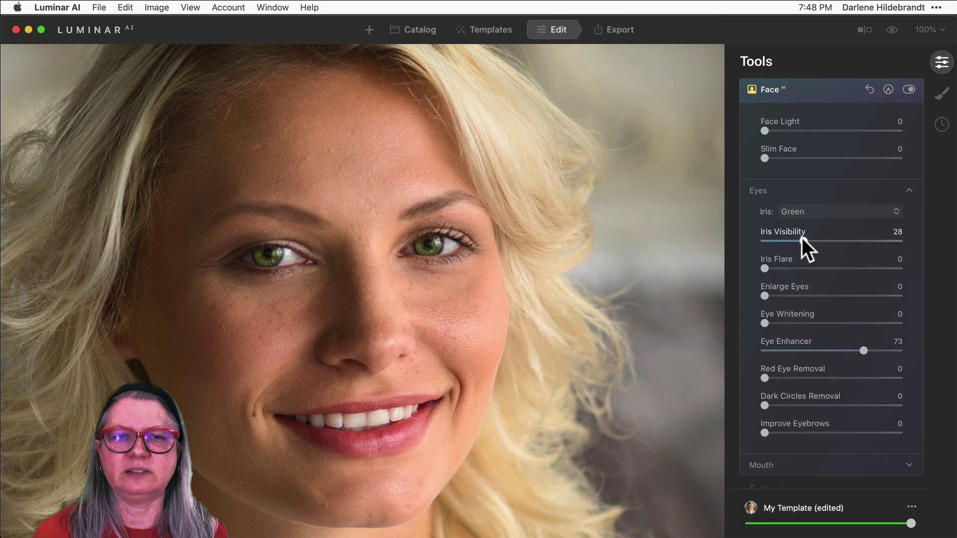
pyautogui.click(780, 237)
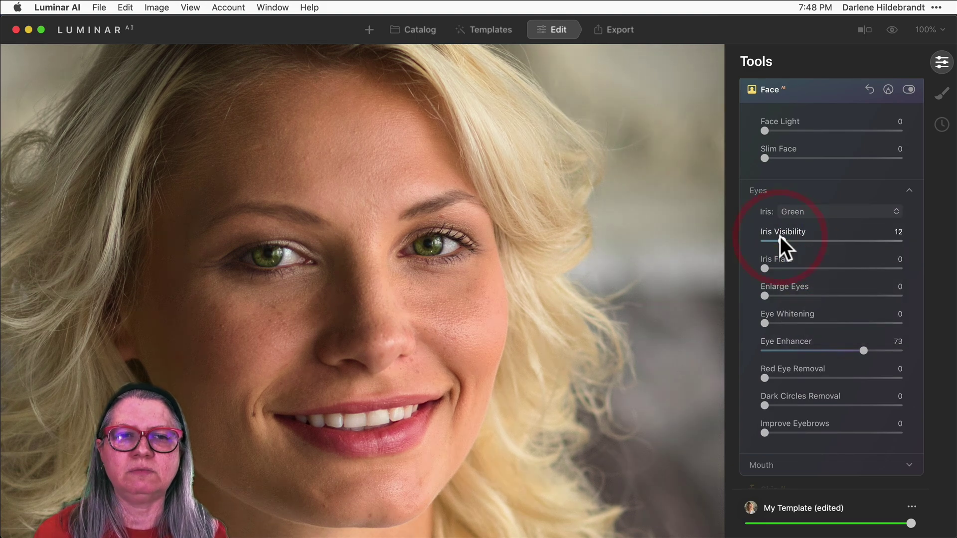
pyautogui.click(802, 212)
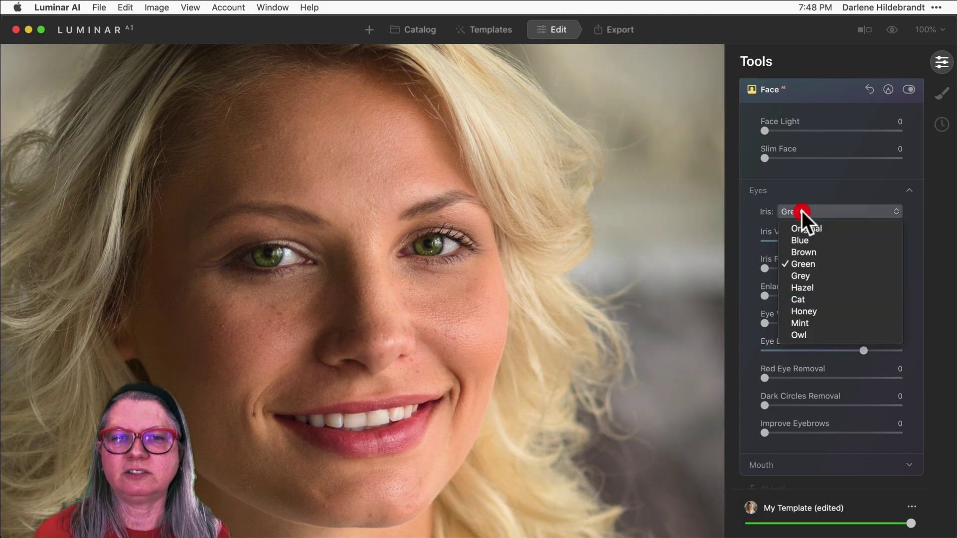
pyautogui.click(799, 282)
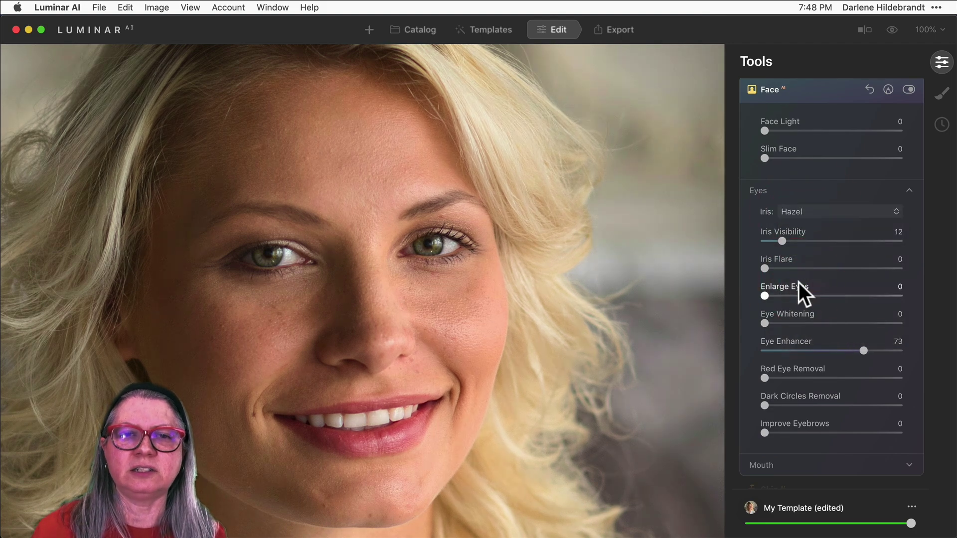
pyautogui.moveTo(783, 240); pyautogui.dragTo(811, 235)
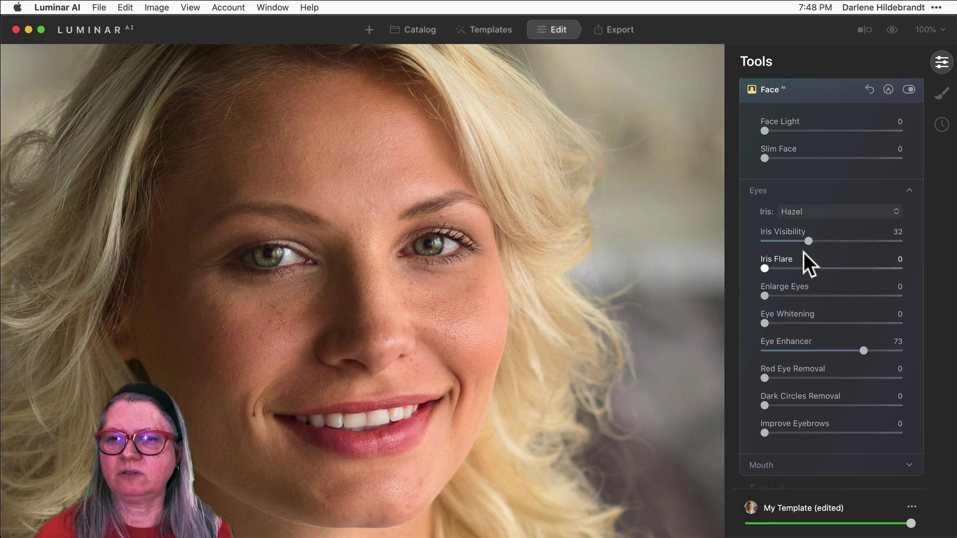
pyautogui.click(786, 268)
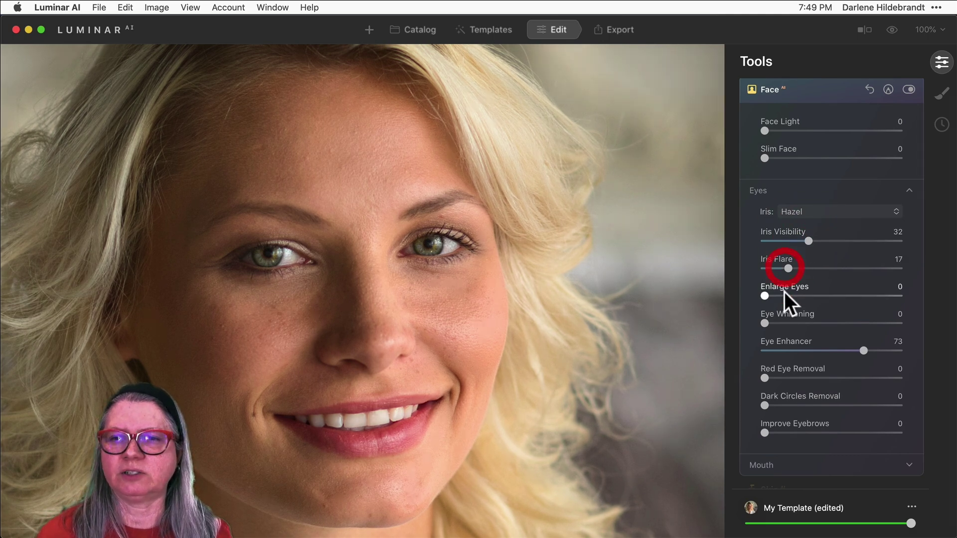
# Set Eye Whitening to 21 and raise Enlarge Eyes to 39.
pyautogui.click(791, 321)
pyautogui.click(788, 295)
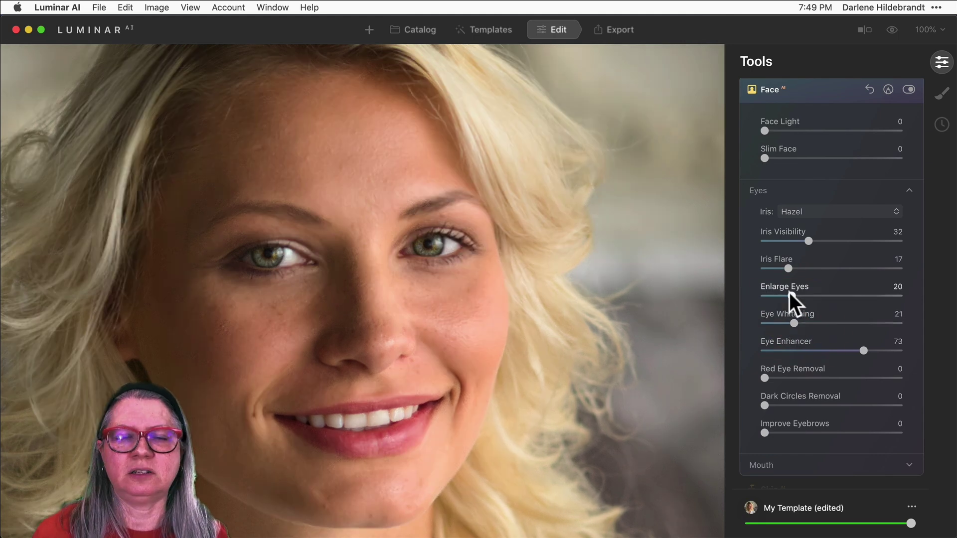
pyautogui.moveTo(788, 294); pyautogui.dragTo(811, 294)
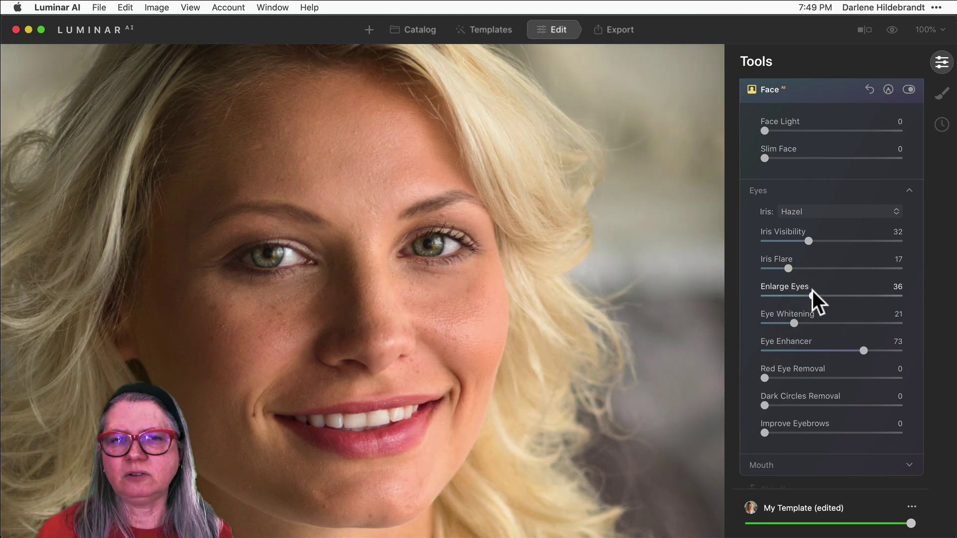
pyautogui.click(816, 296)
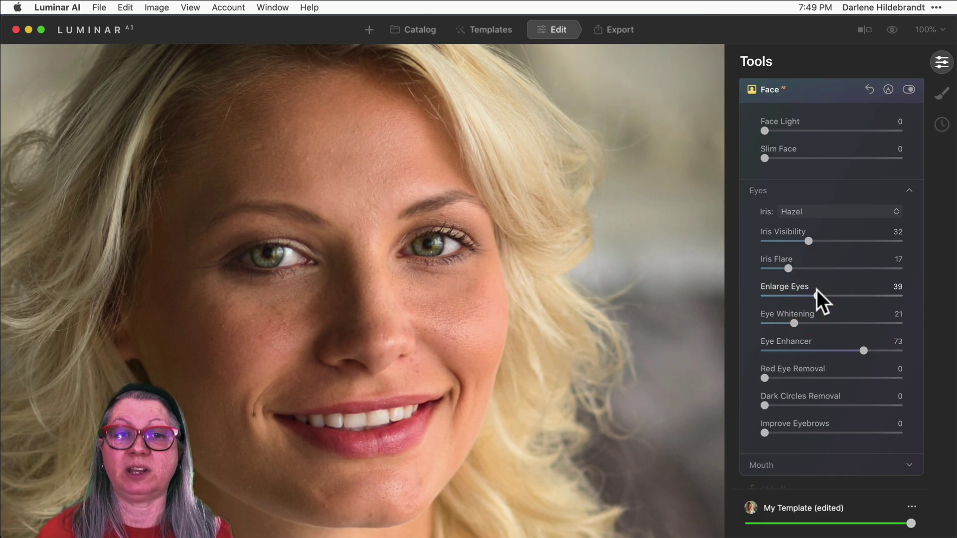
# Toggle the Face edits off and on to compare, then zoom out to the whole portrait.
pyautogui.click(908, 90)
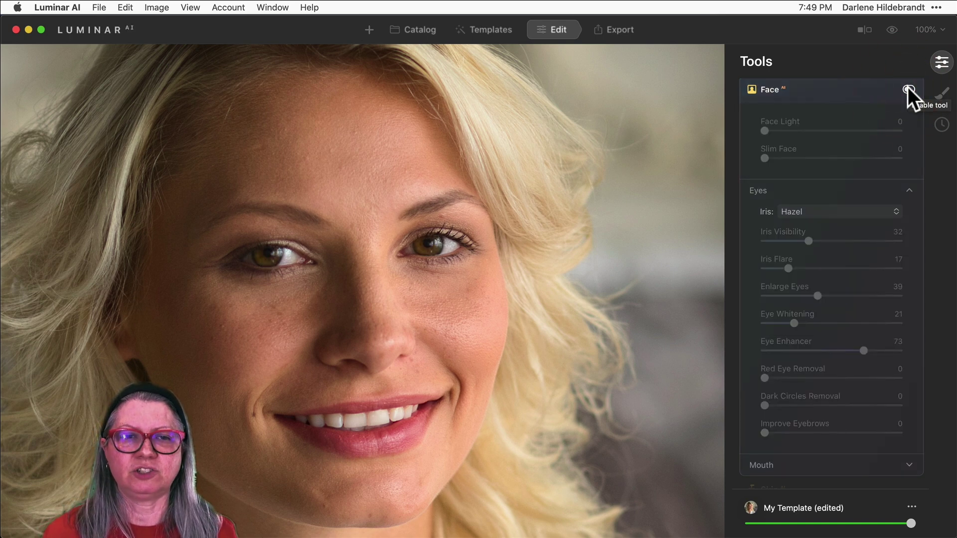
pyautogui.click(908, 90)
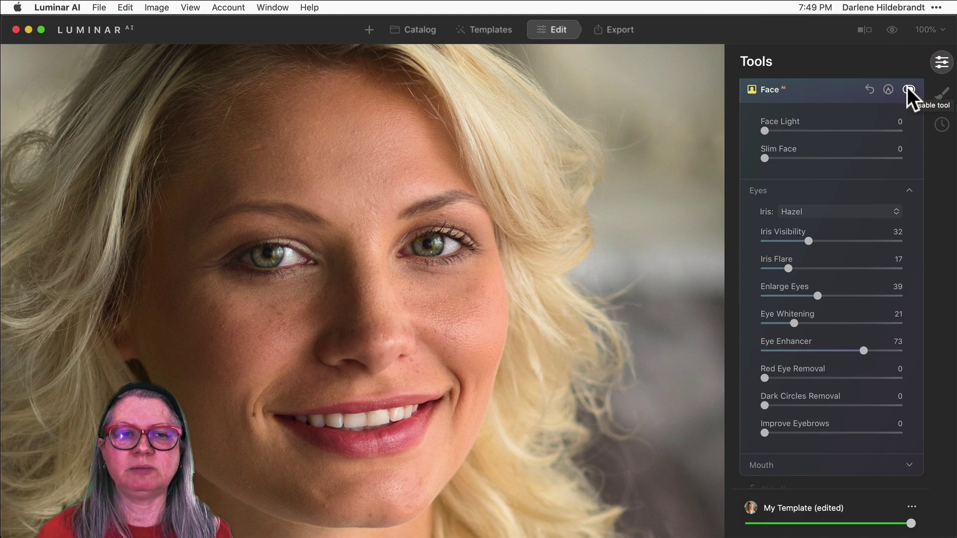
pyautogui.click(463, 244)
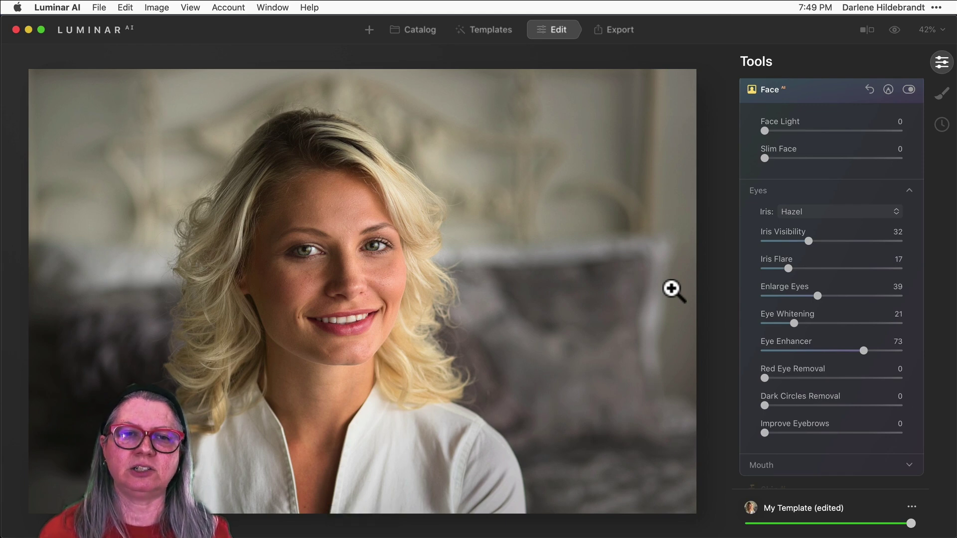
# Briefly compare the finished blonde portrait against the unedited original.
pyautogui.press('\\')
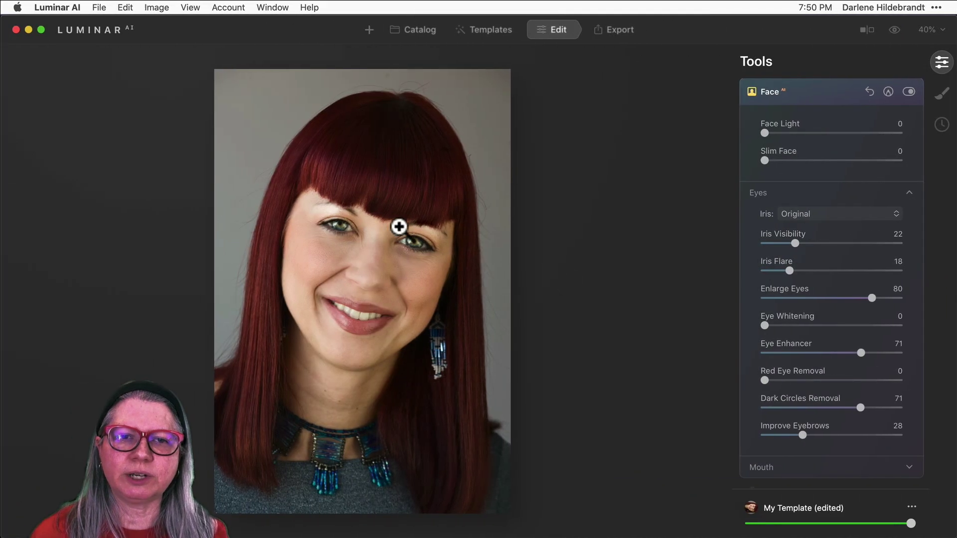
# Zoom to 100% on the red-haired woman's face and nudge the view right.
pyautogui.click(363, 231)
pyautogui.moveTo(406, 252); pyautogui.dragTo(425, 251)
pyautogui.click(425, 251)
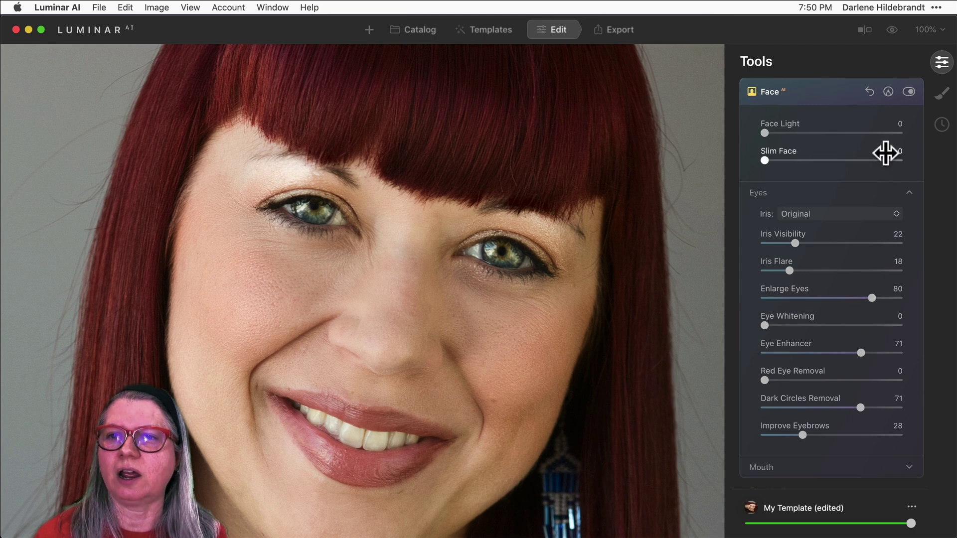
# Compare Face AI off and on, then max Enlarge Eyes at 100 and fit the portrait.
pyautogui.click(907, 90)
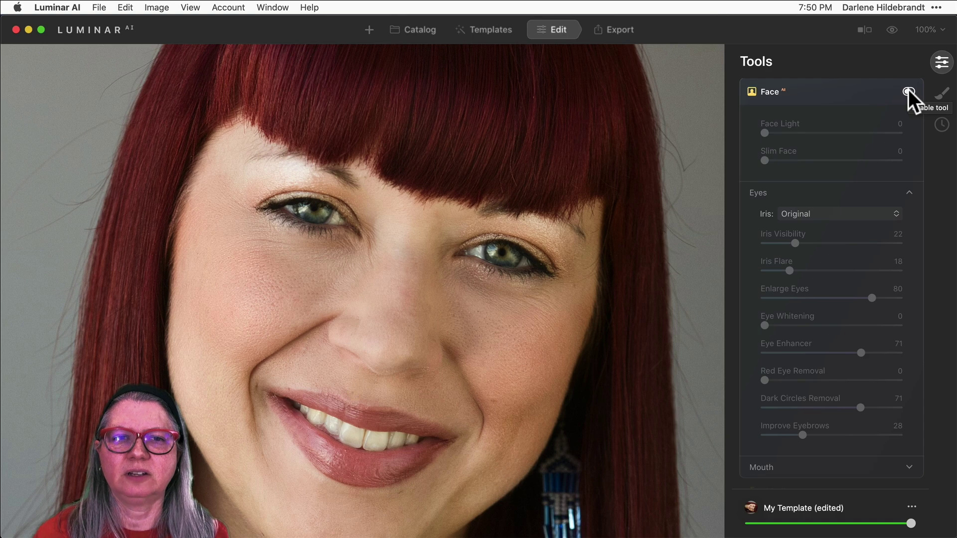
pyautogui.click(908, 91)
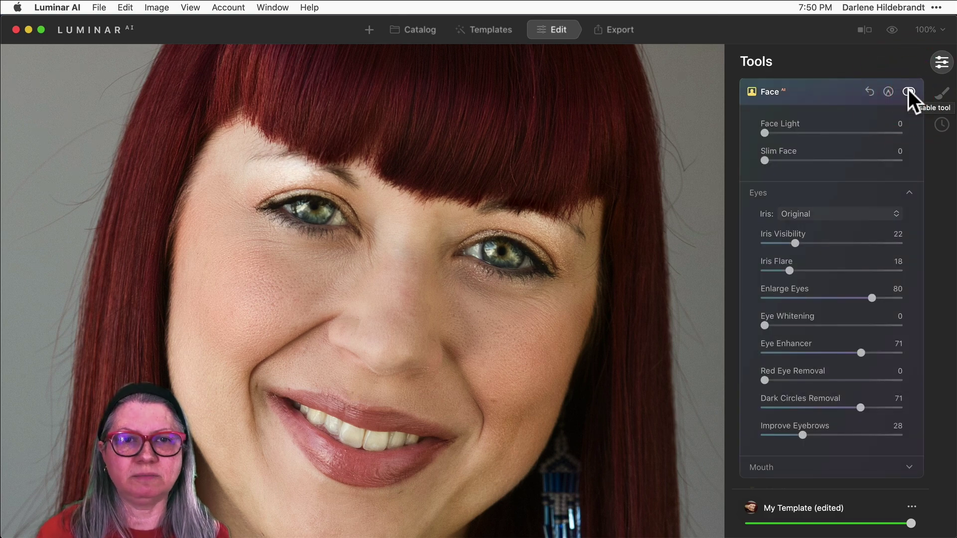
pyautogui.click(907, 91)
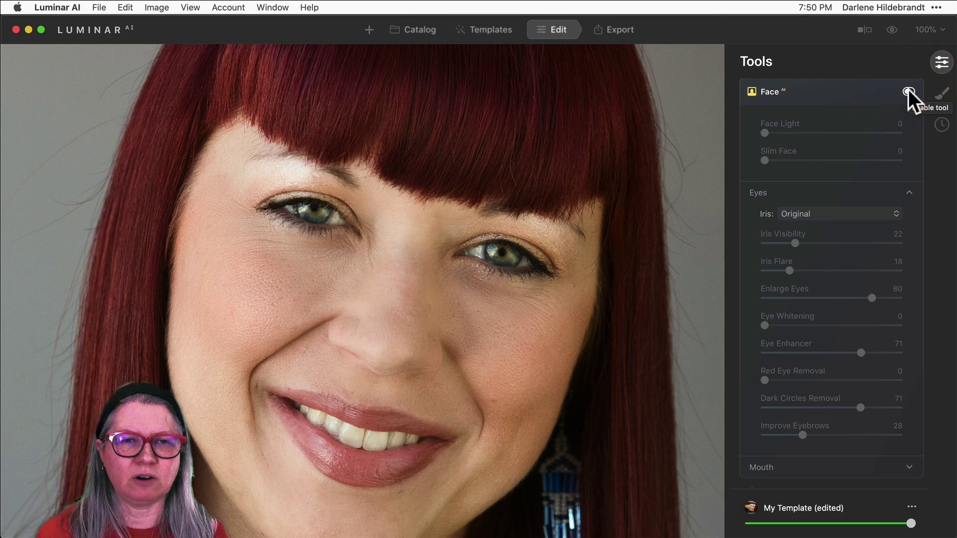
pyautogui.click(908, 90)
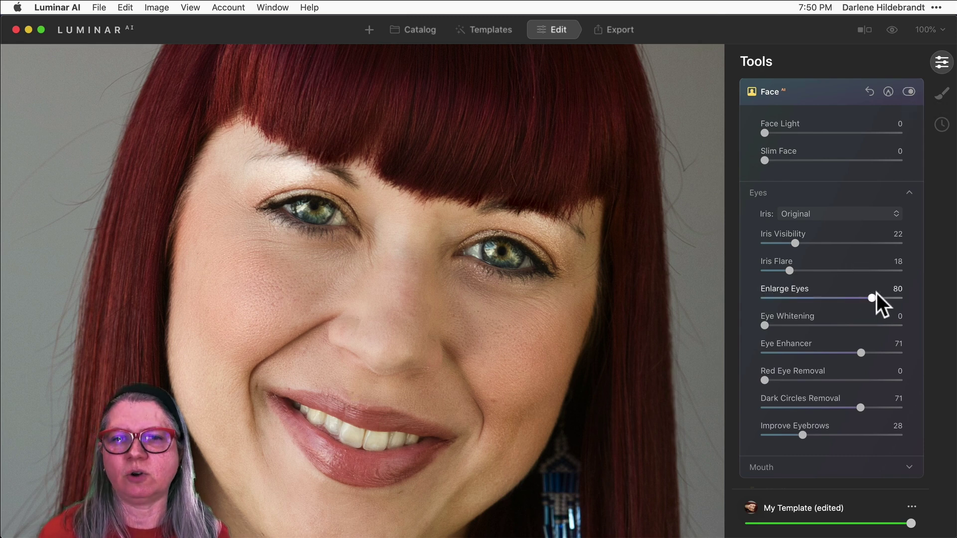
pyautogui.click(899, 295)
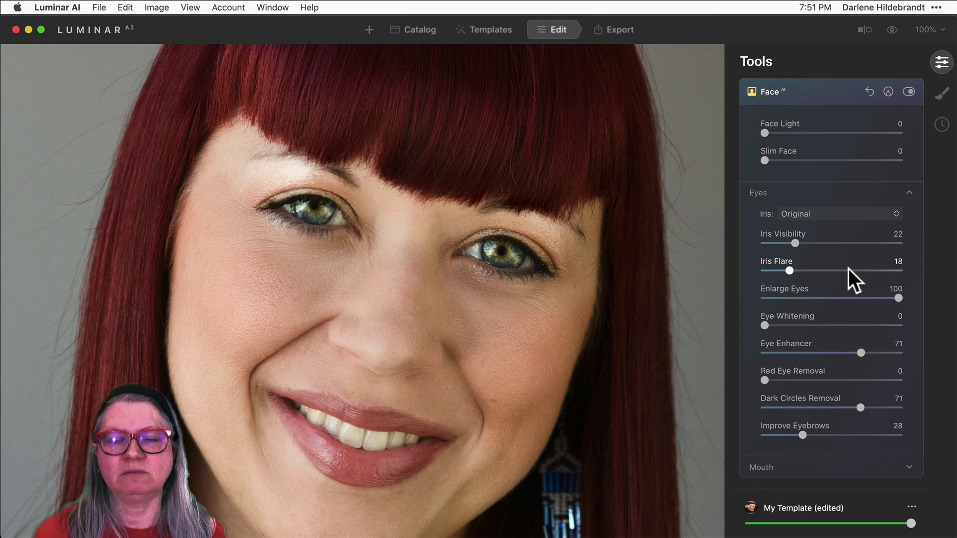
pyautogui.doubleClick(438, 266)
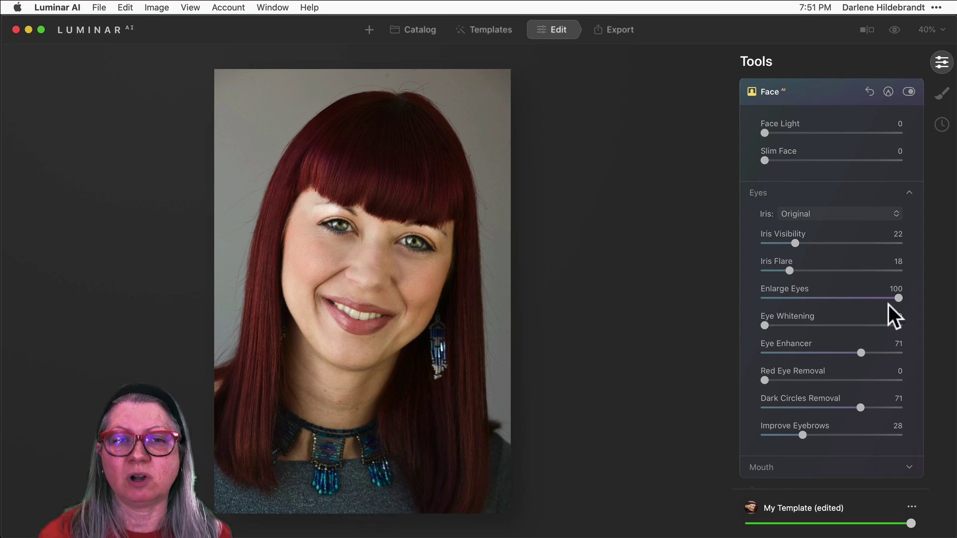
# Ease the red-haired portrait's Enlarge Eyes back to 87 and compare before and after.
pyautogui.moveTo(897, 297); pyautogui.dragTo(886, 298)
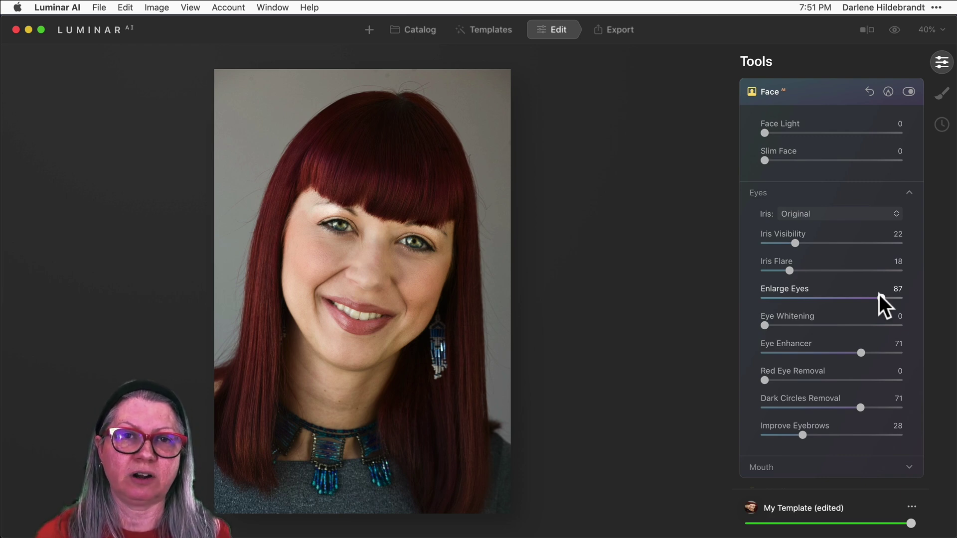
pyautogui.press('\\')
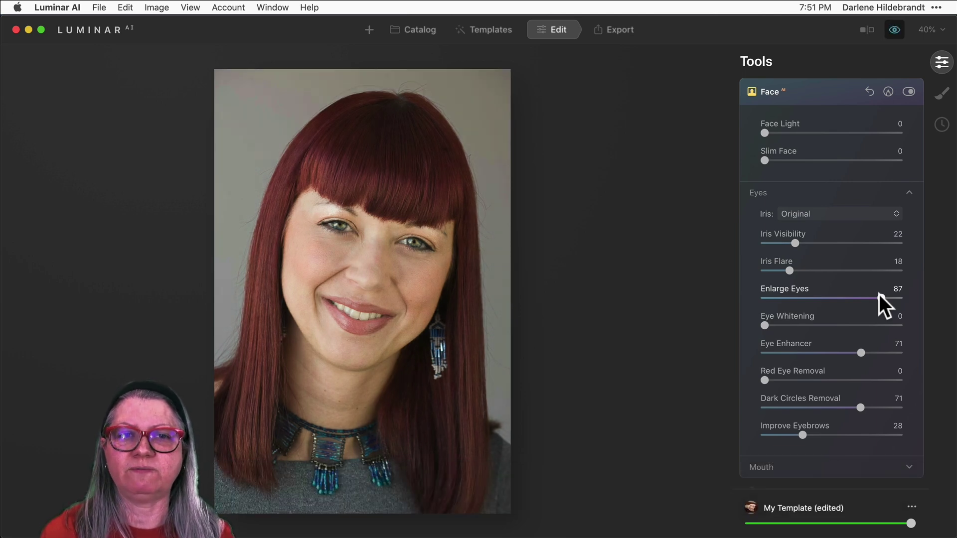
pyautogui.press('\\')
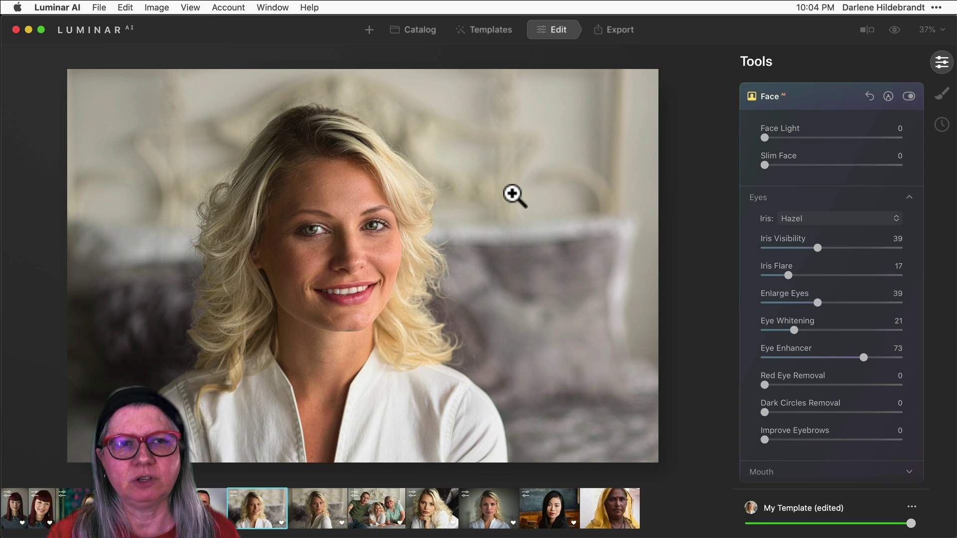
# Copy the blonde portrait's adjustments with Cmd+C and select the group photo in the filmstrip.
pyautogui.click(122, 4)
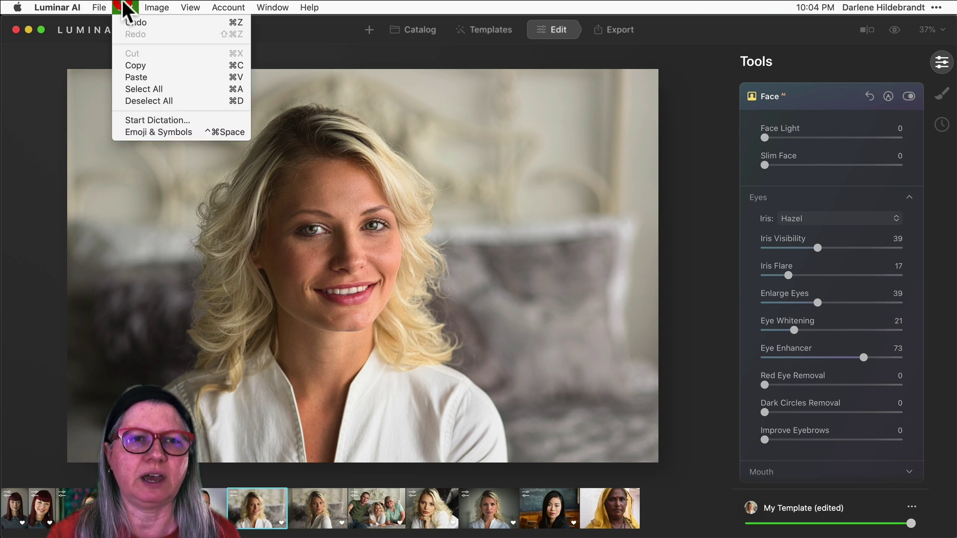
pyautogui.click(131, 64)
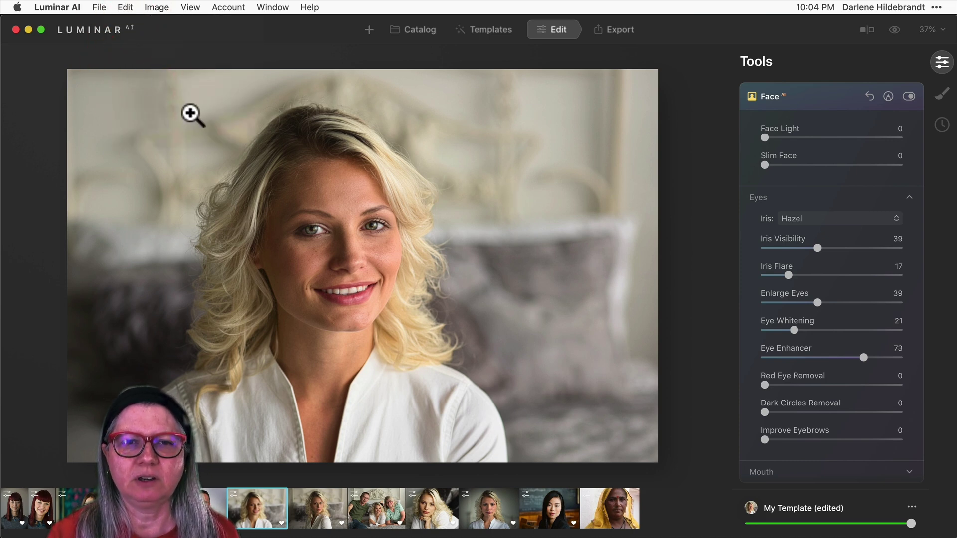
pyautogui.rightClick(442, 194)
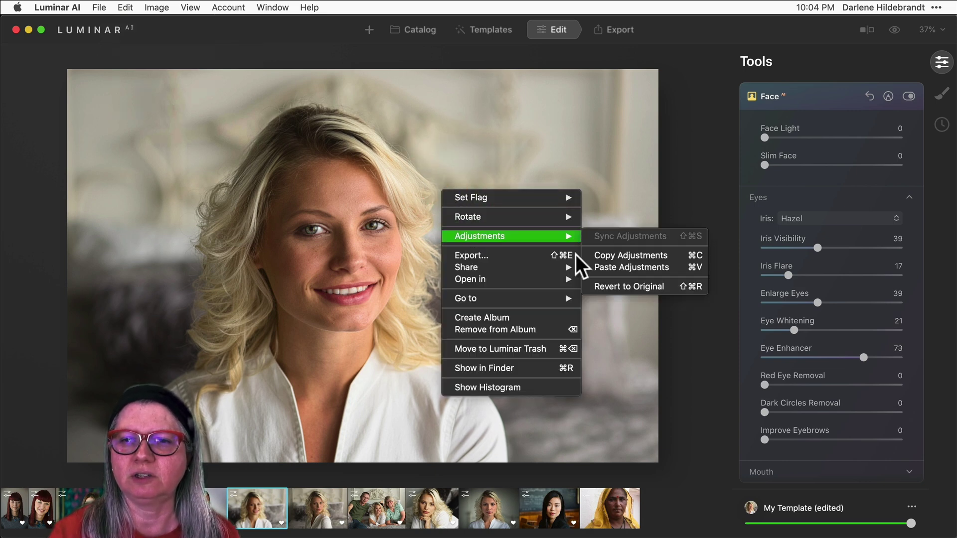
pyautogui.moveTo(528, 236)
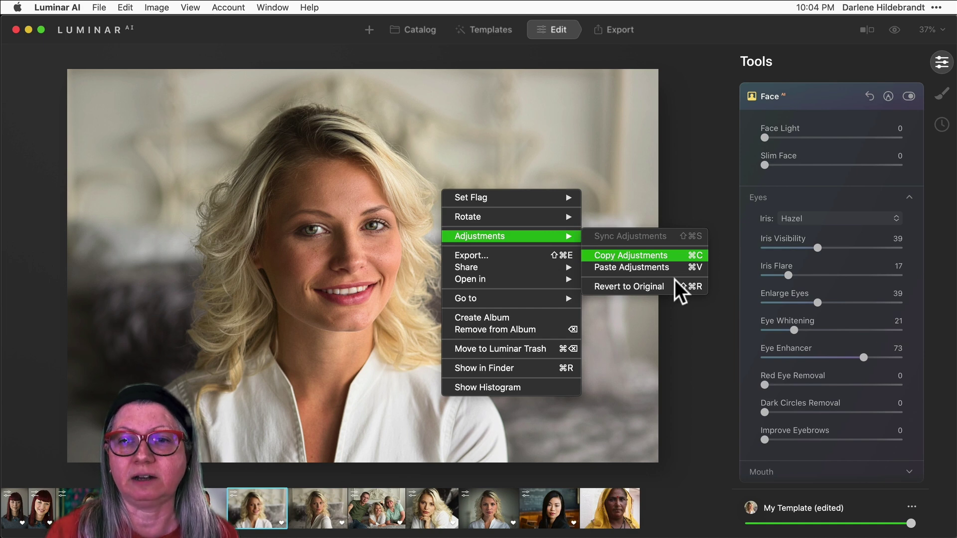
pyautogui.click(710, 314)
pyautogui.press('super+c')
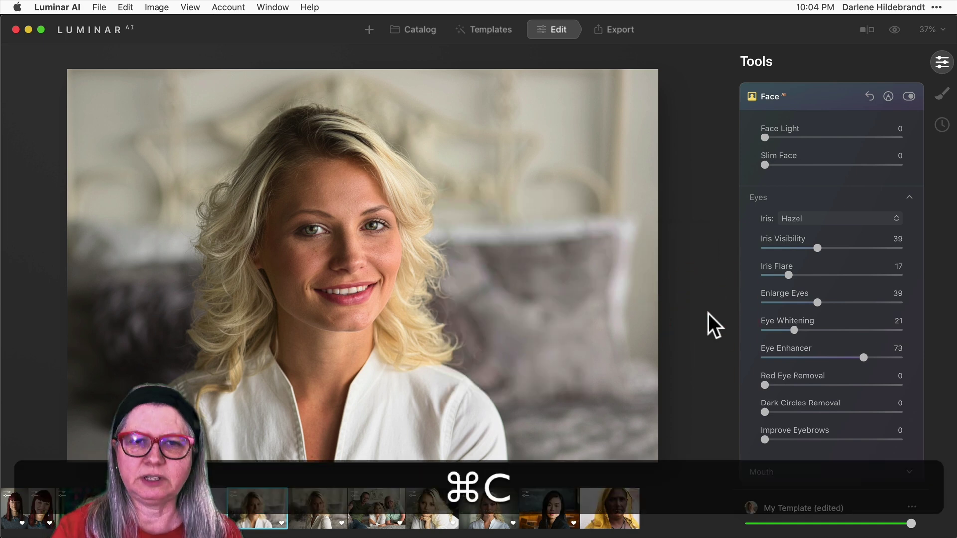
pyautogui.click(374, 508)
# Open the three-person group photo and bring up its Adjustments paste options.
pyautogui.click(375, 512)
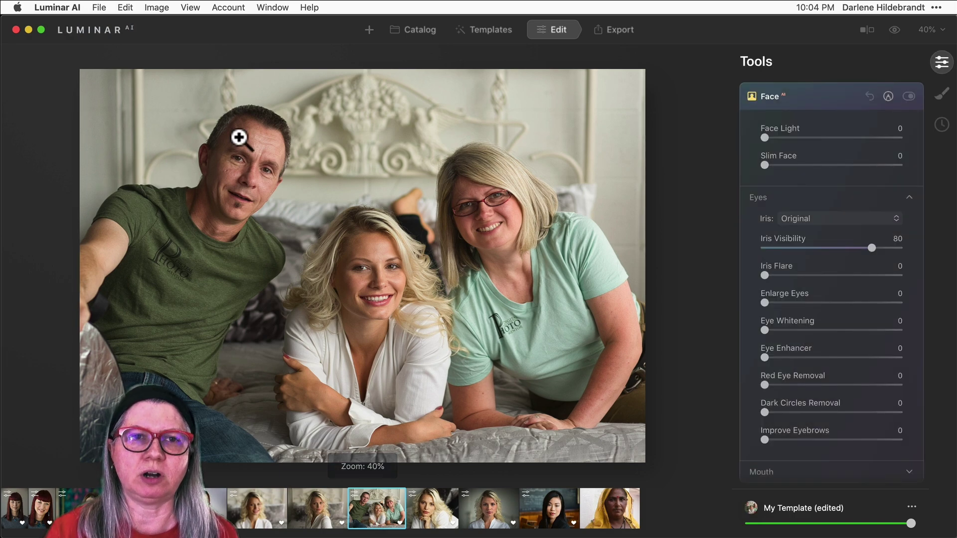
pyautogui.click(191, 5)
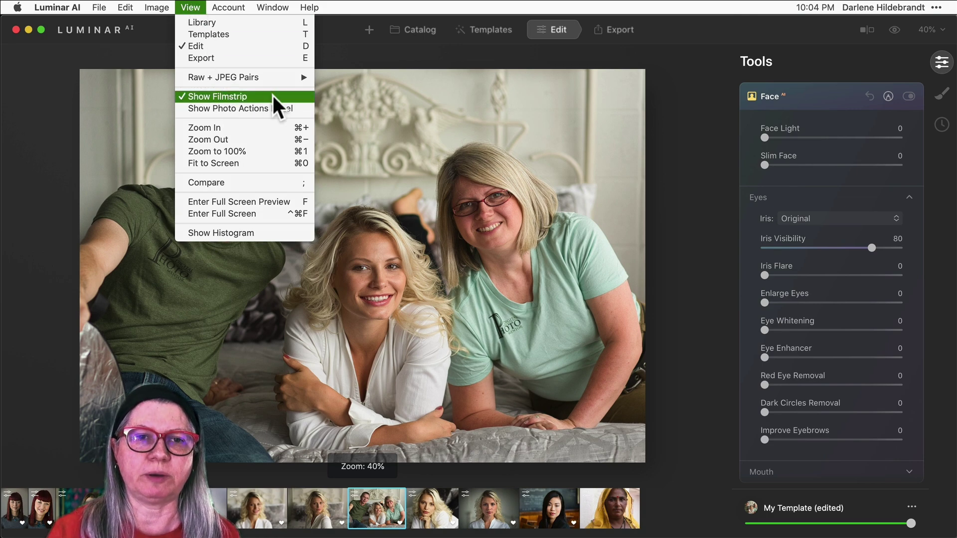
pyautogui.click(680, 170)
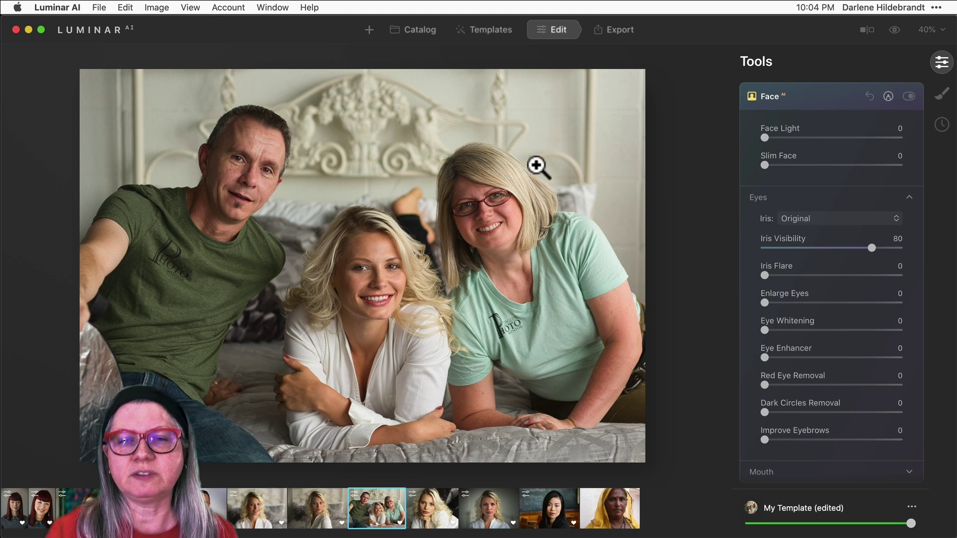
pyautogui.rightClick(401, 136)
pyautogui.moveTo(417, 180)
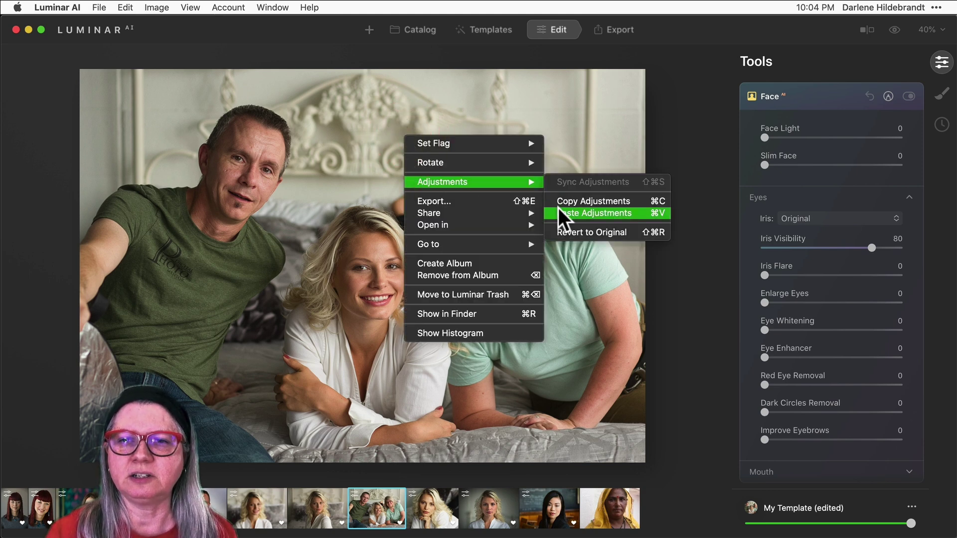
# Paste the blonde's adjustments onto the group photo and view her face at 100% with Face AI off.
pyautogui.click(614, 213)
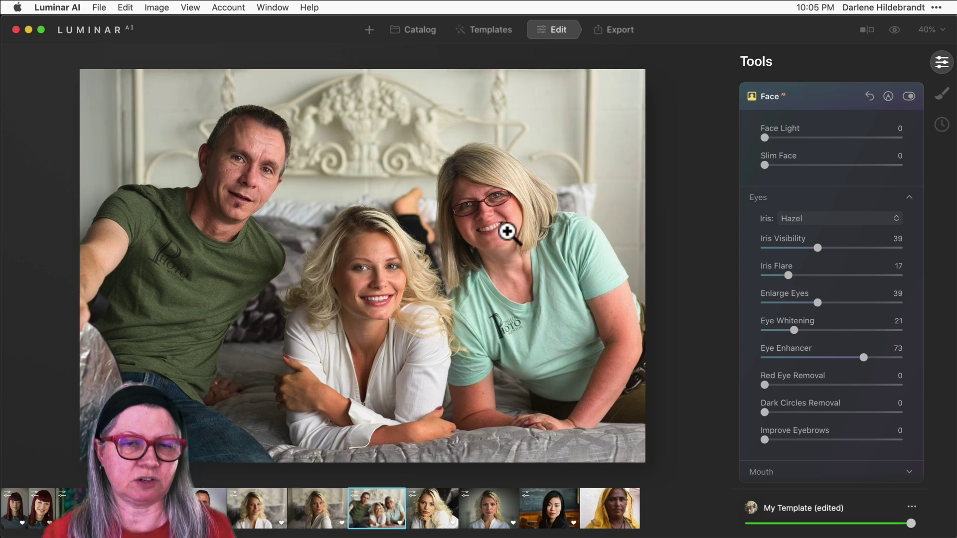
pyautogui.click(367, 215)
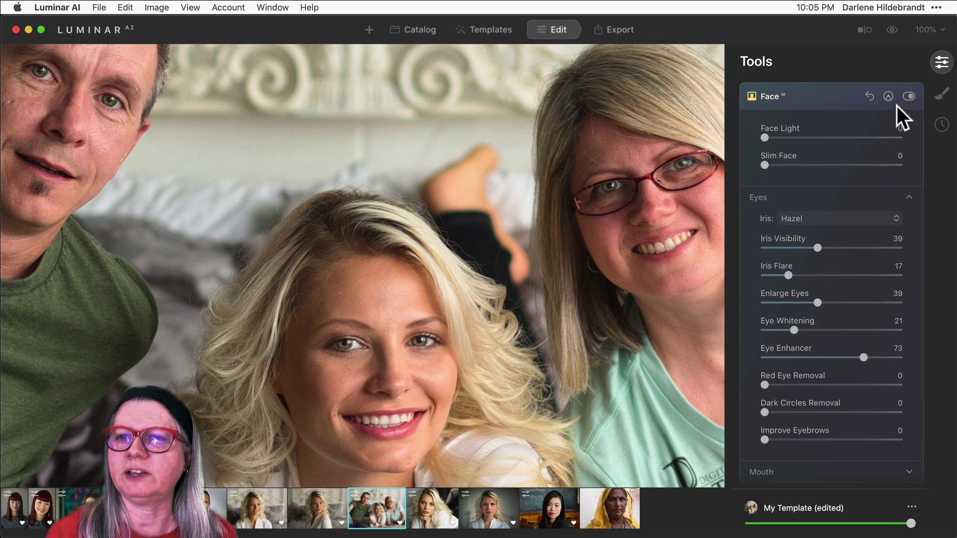
pyautogui.click(908, 97)
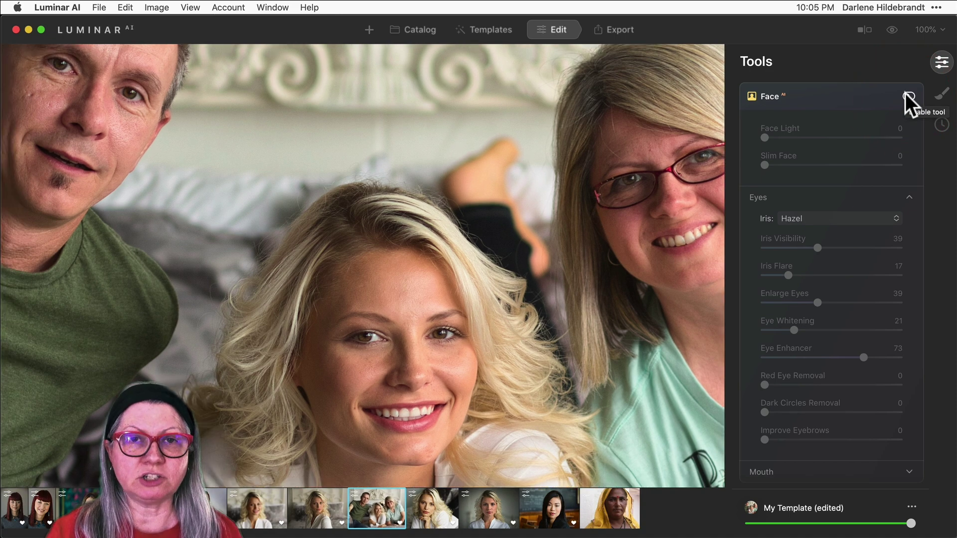
# Hide the filmstrip and switch the Face AI effects back on.
pyautogui.click(189, 7)
pyautogui.click(195, 97)
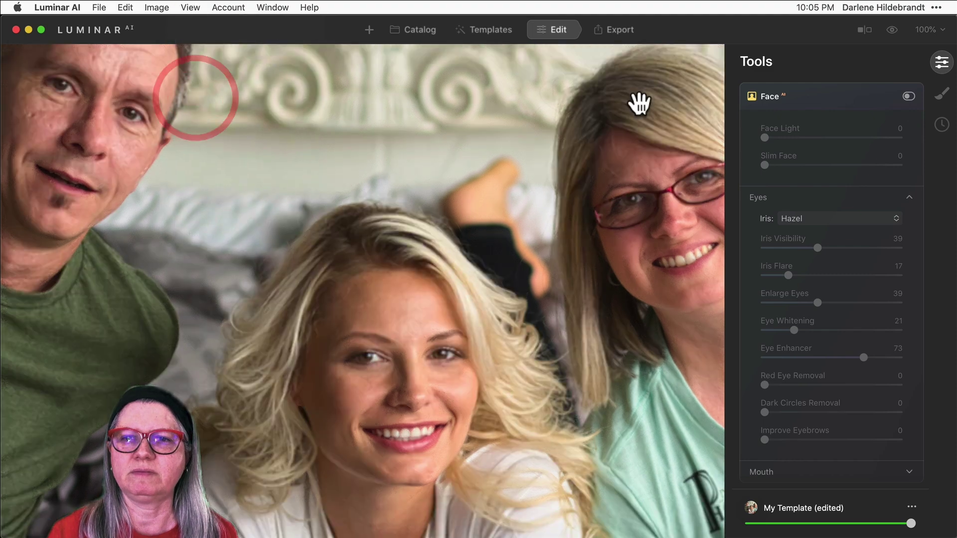
pyautogui.click(908, 96)
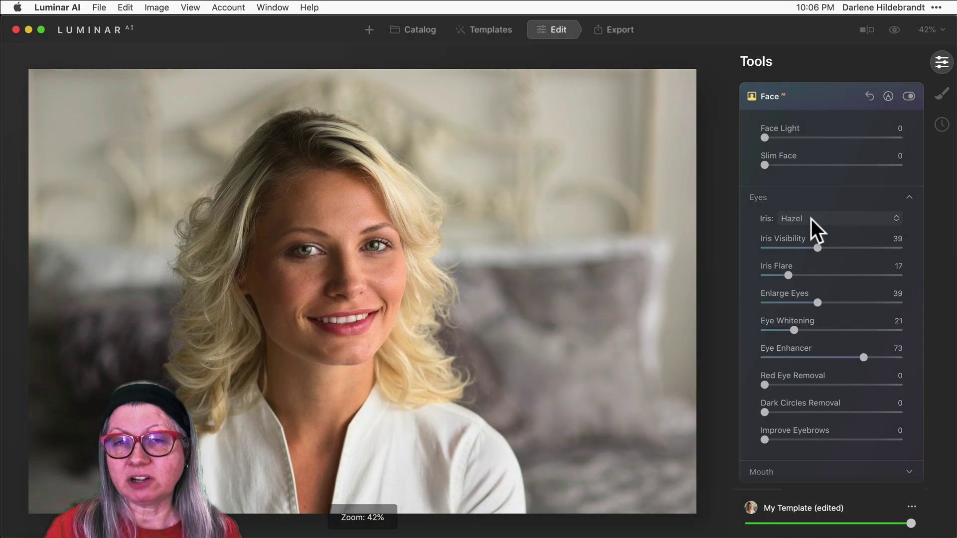
# Zoom the blonde portrait to 100% centred on her eyes.
pyautogui.click(331, 244)
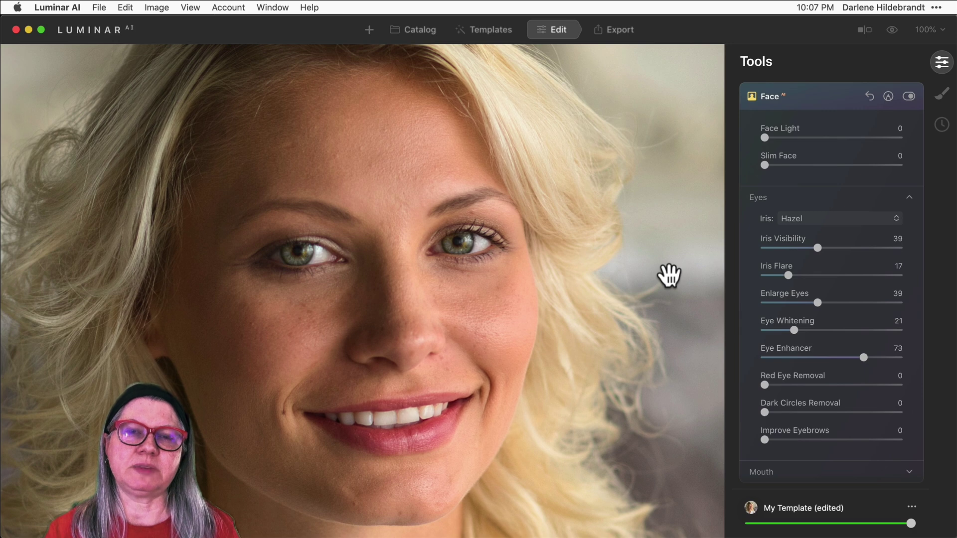